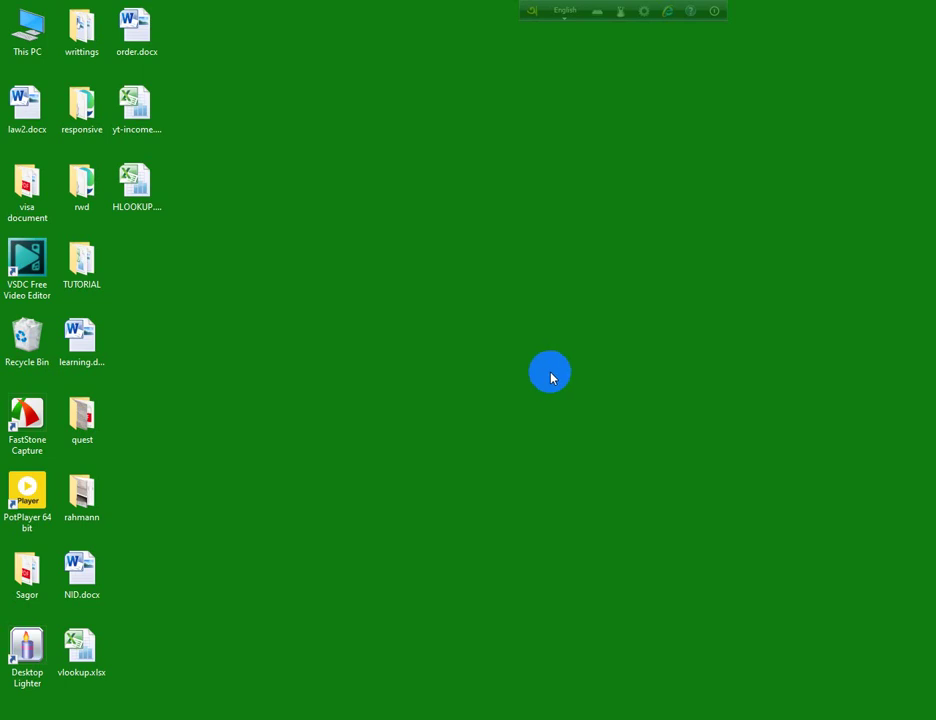
Open the HLOOKUP.xlsx workbook from the desktop in Excel
{"action": "left_click", "coordinate": [140, 192]}
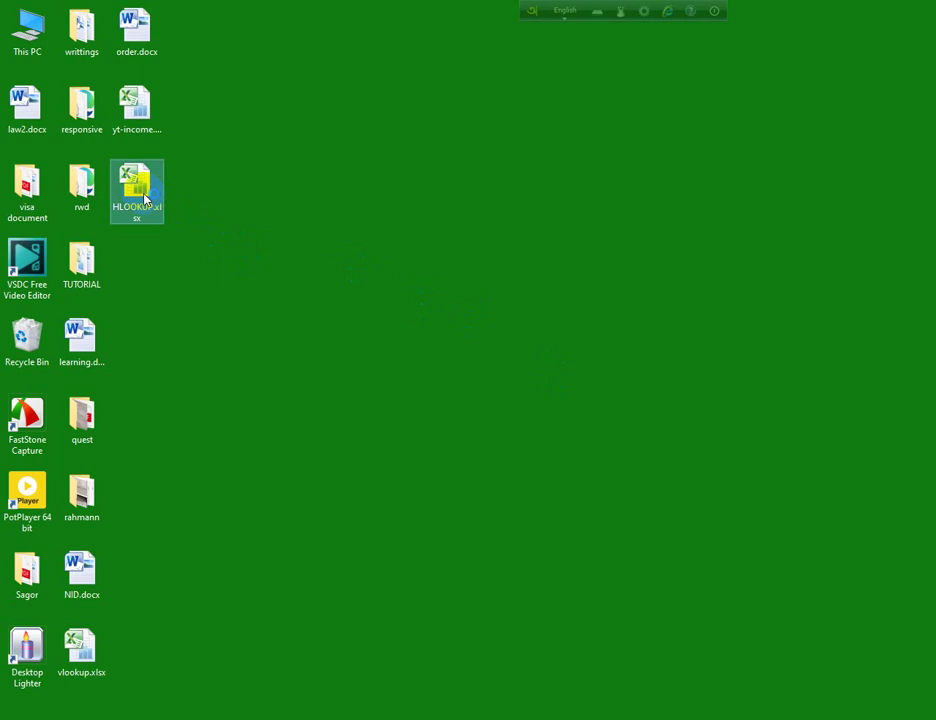
{"action": "double_click", "coordinate": [145, 198]}
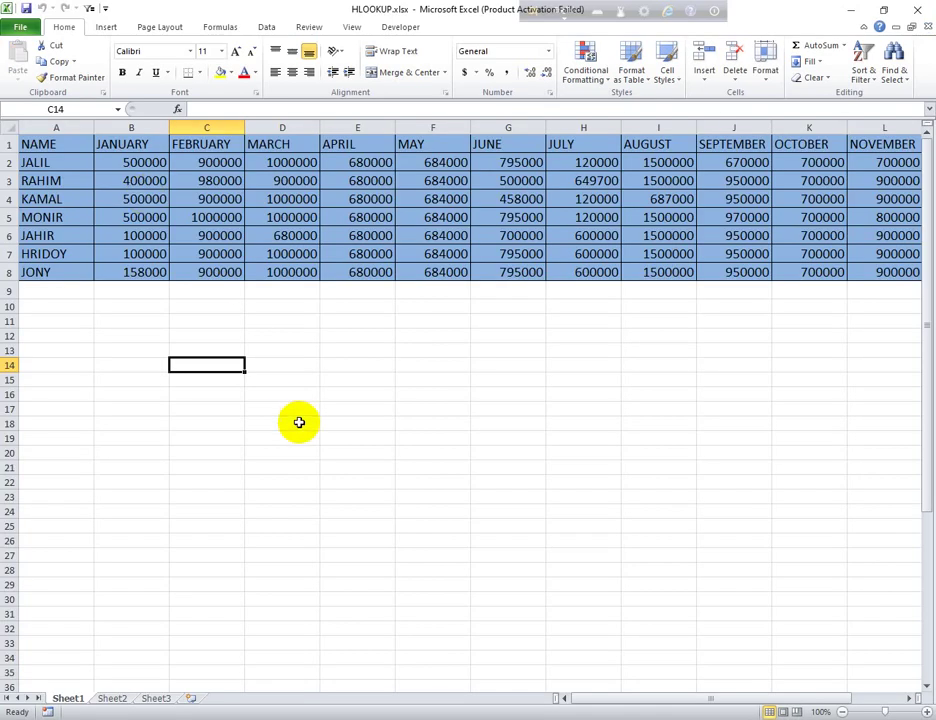
{"action": "left_click", "coordinate": [302, 407]}
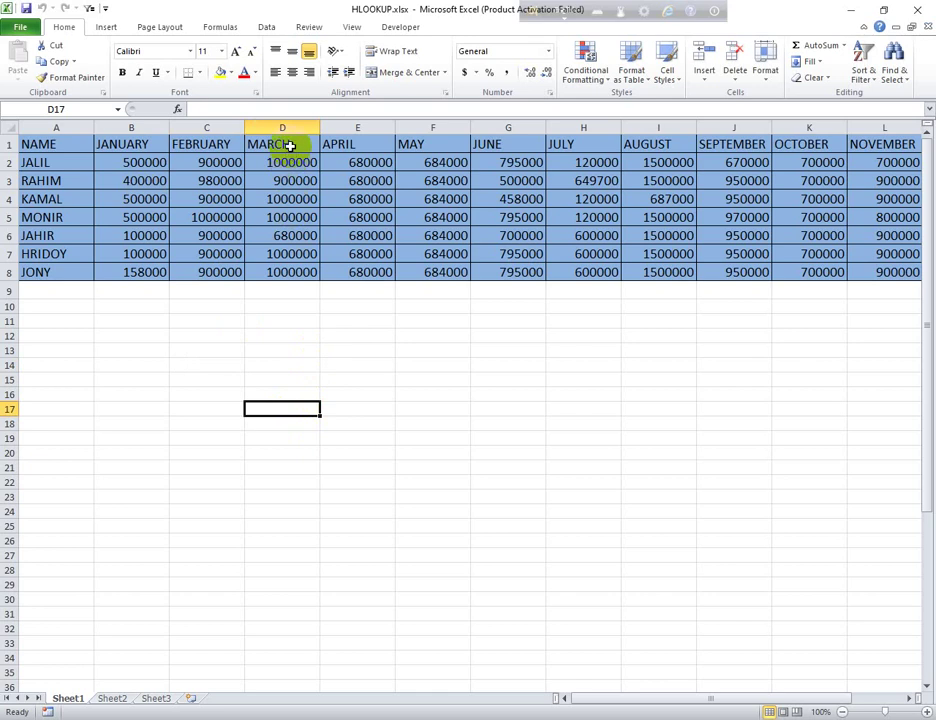
{"action": "left_click_drag", "start_coordinate": [289, 146], "coordinate": [292, 267]}
{"action": "left_click_drag", "start_coordinate": [338, 144], "coordinate": [349, 272]}
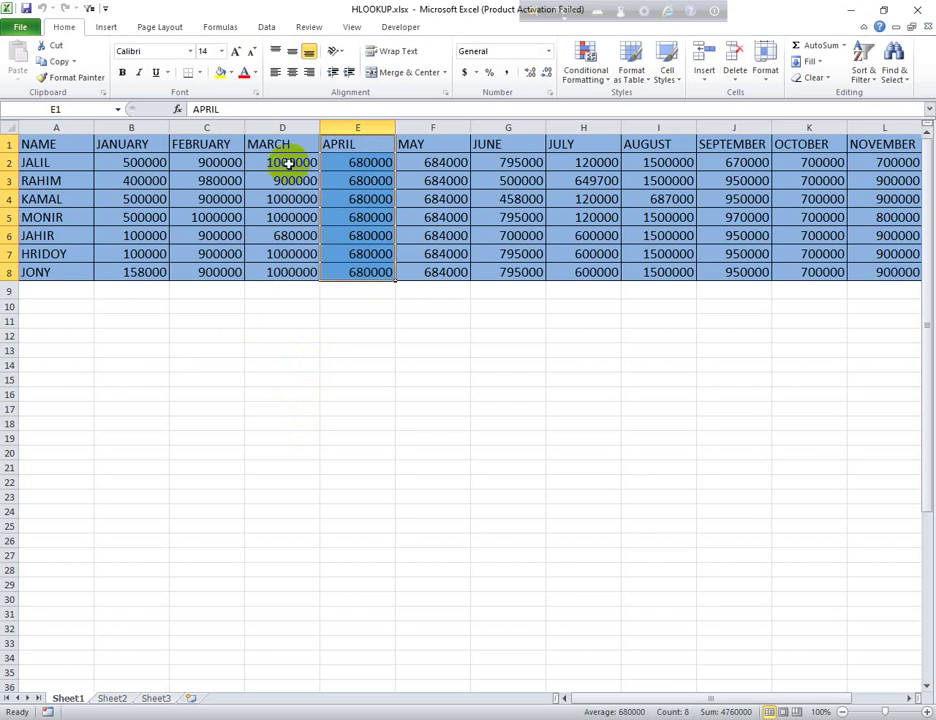
{"action": "left_click_drag", "start_coordinate": [289, 163], "coordinate": [288, 271]}
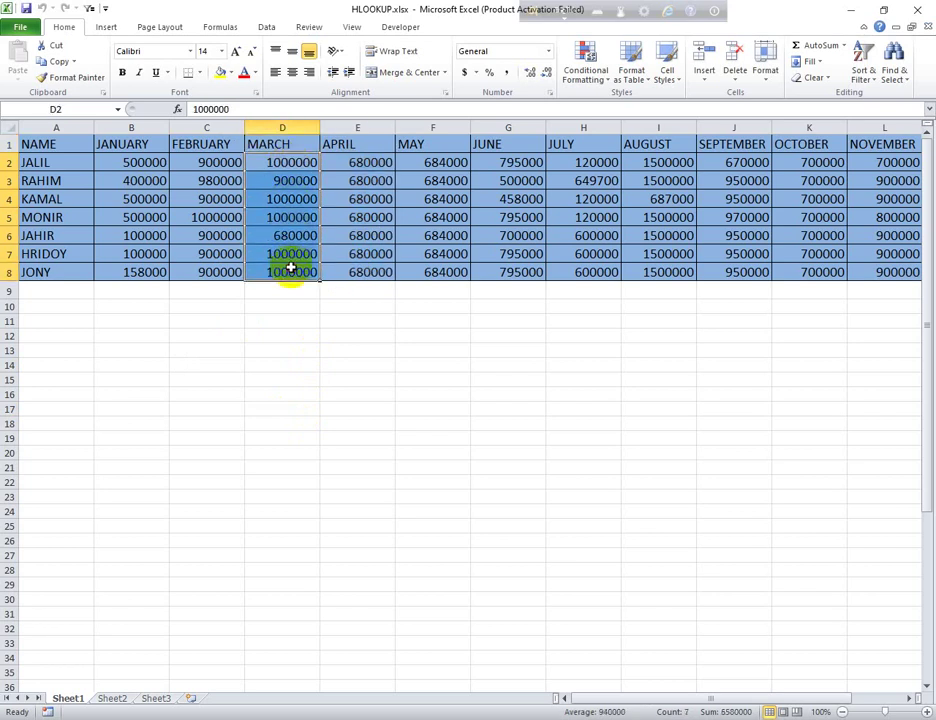
{"action": "left_click_drag", "start_coordinate": [382, 163], "coordinate": [376, 271]}
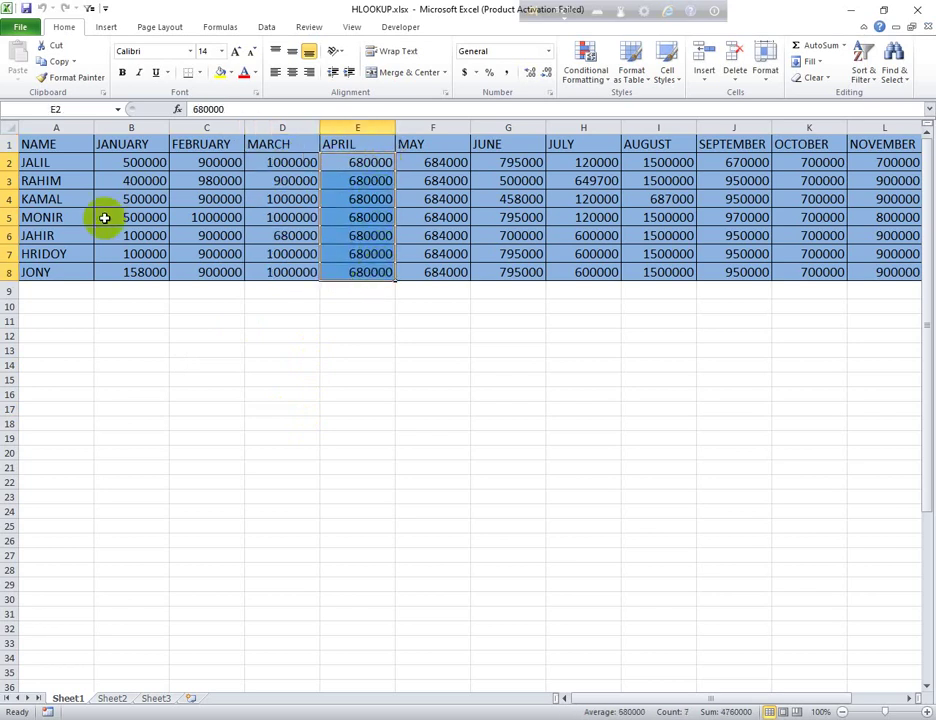
{"action": "mouse_move", "coordinate": [121, 217]}
{"action": "left_mouse_down"}
{"action": "mouse_move", "coordinate": [612, 232]}
{"action": "mouse_move", "coordinate": [849, 217]}
{"action": "left_mouse_up"}
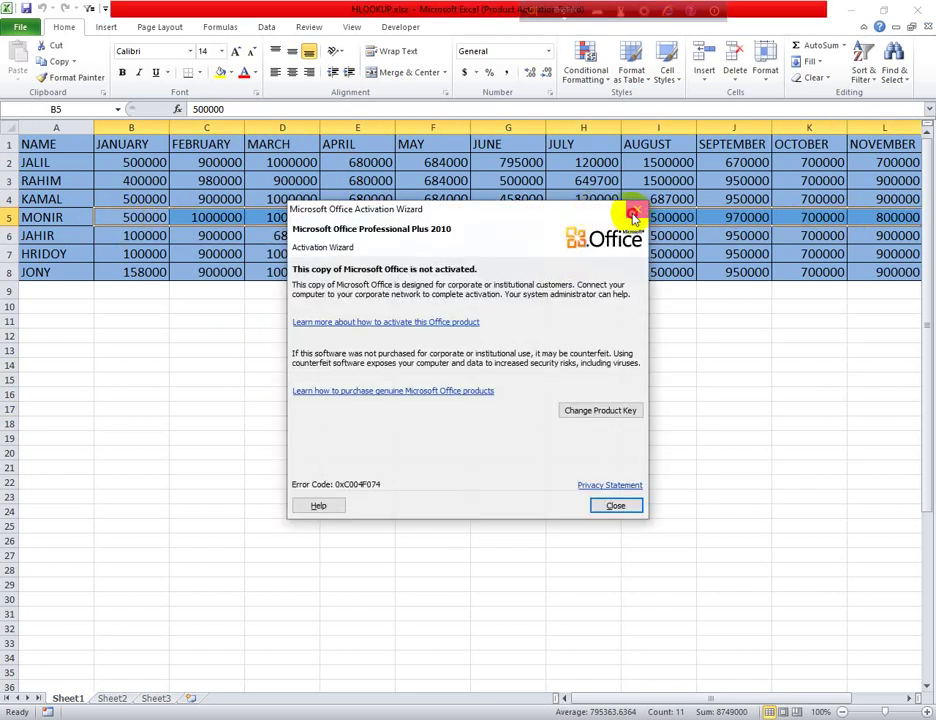
{"action": "left_click", "coordinate": [634, 209]}
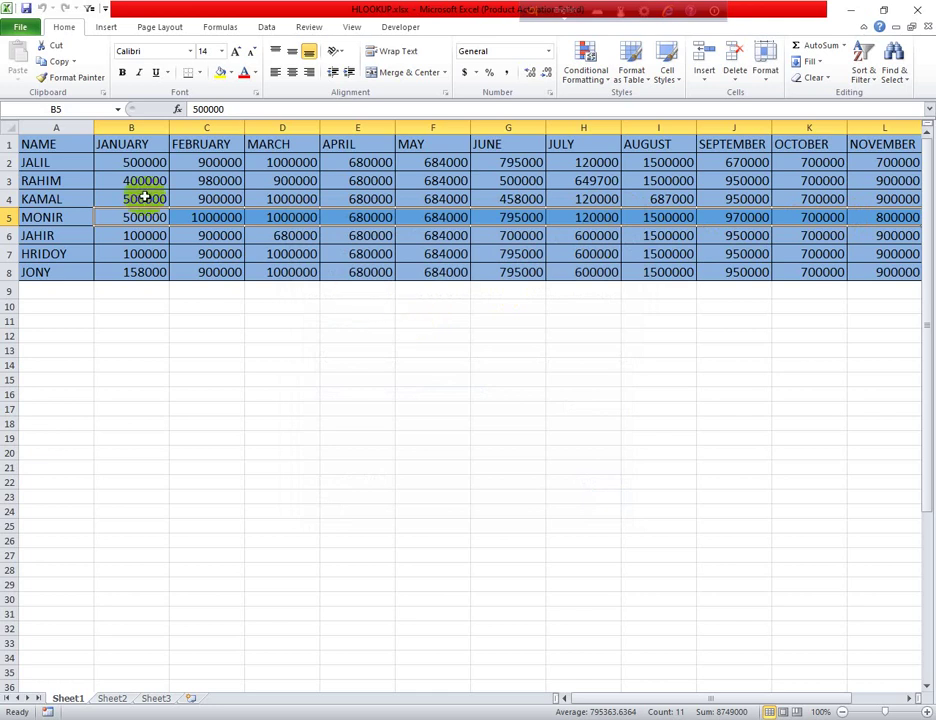
{"action": "left_click", "coordinate": [87, 183]}
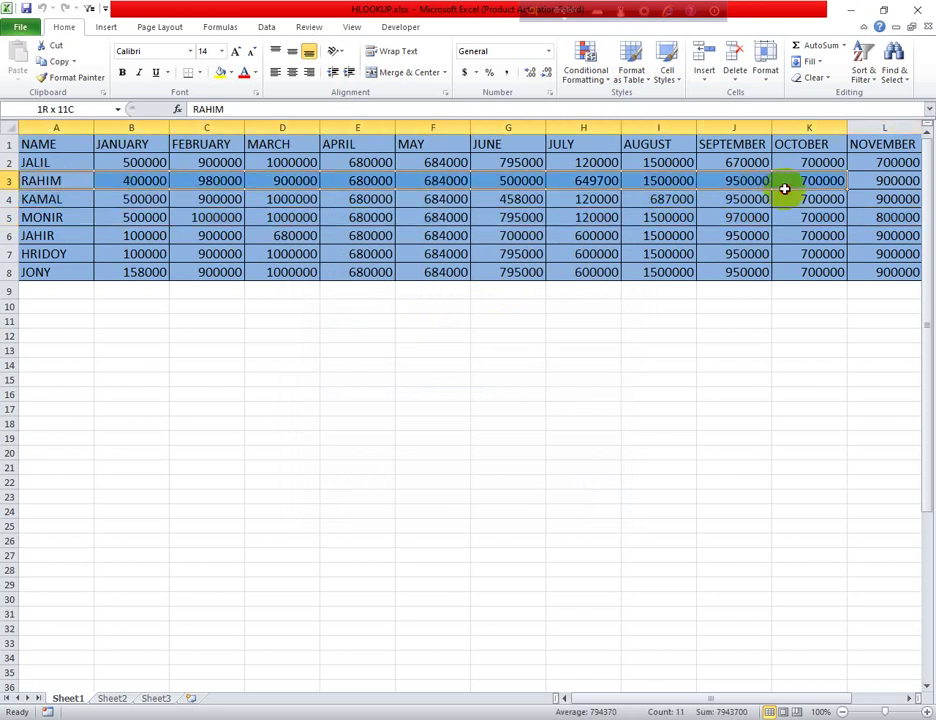
{"action": "left_click_drag", "start_coordinate": [87, 183], "coordinate": [783, 184]}
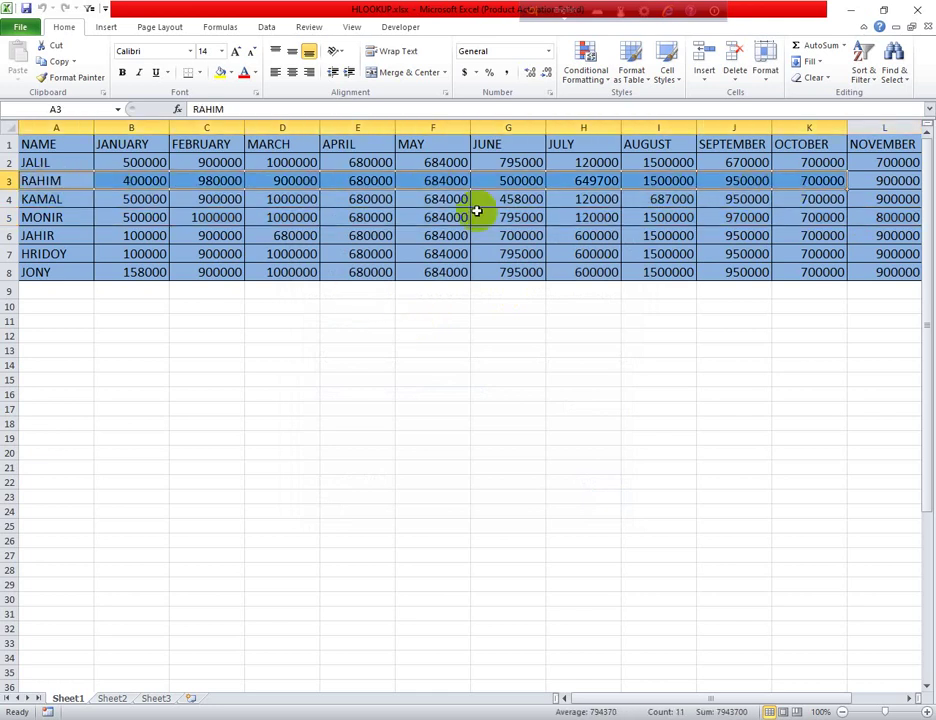
{"action": "left_click", "coordinate": [116, 147]}
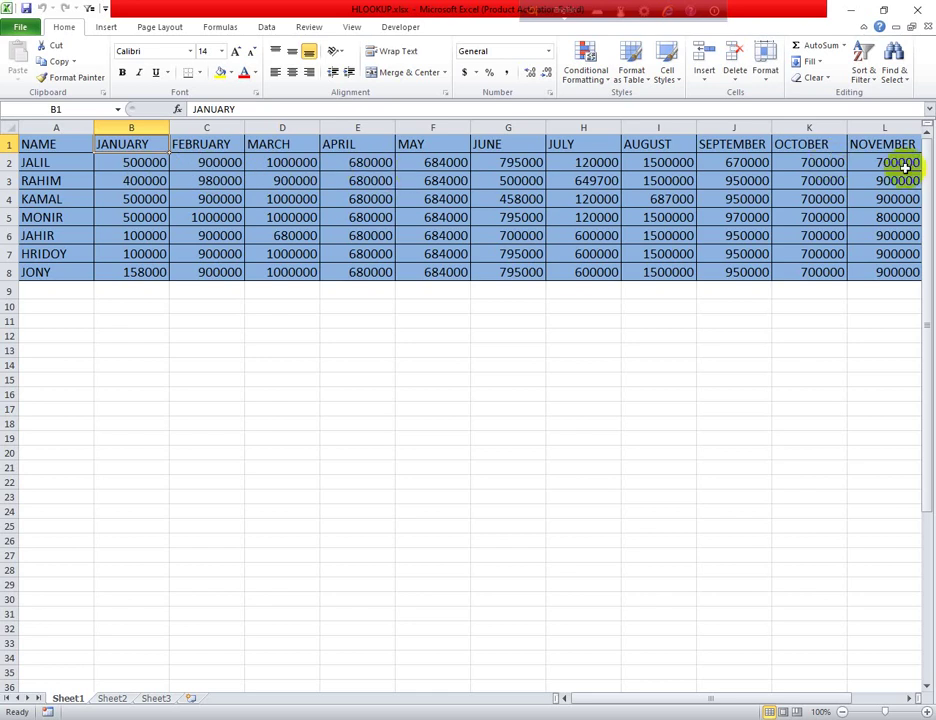
{"action": "left_click", "coordinate": [491, 353]}
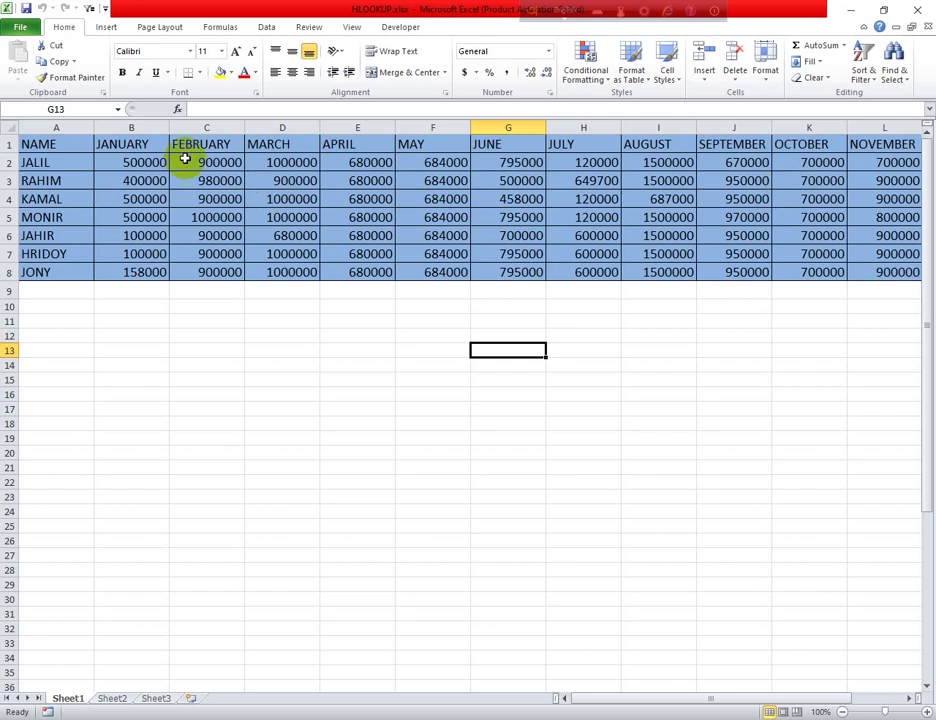
{"action": "left_click", "coordinate": [79, 352]}
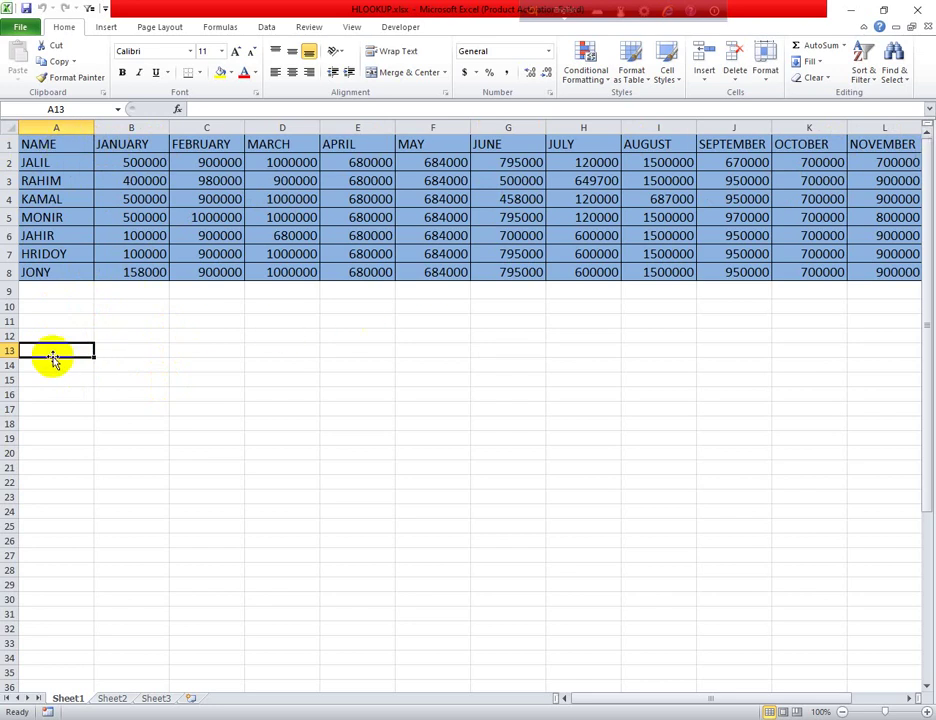
Enter the heading MONTH in A13 and JANUARY in A14
{"action": "type", "text": "MON"}
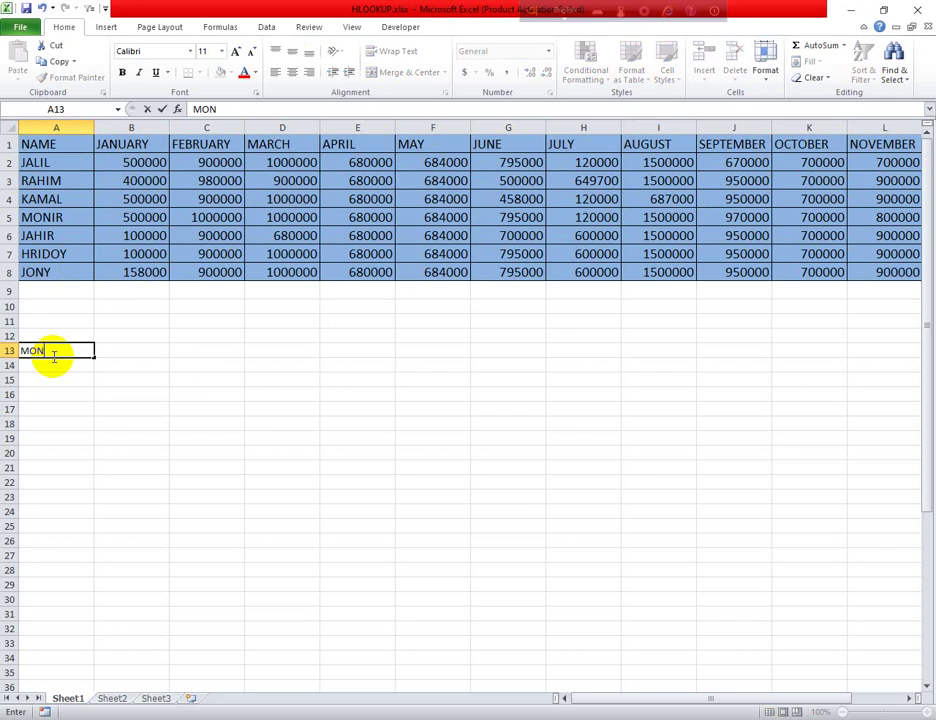
{"action": "type", "text": "TH"}
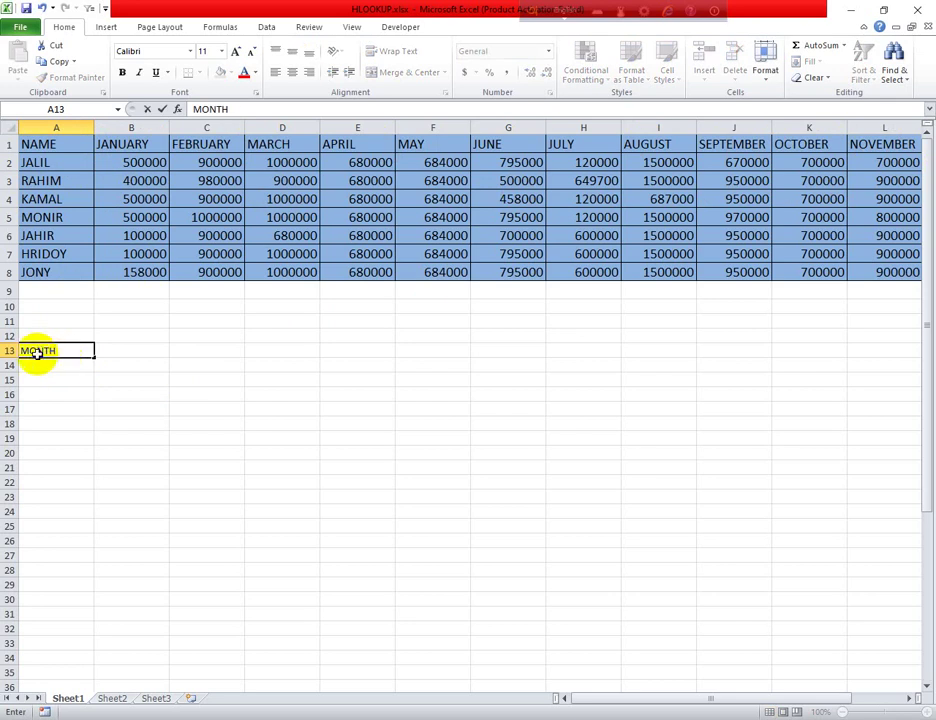
{"action": "left_click", "coordinate": [37, 366]}
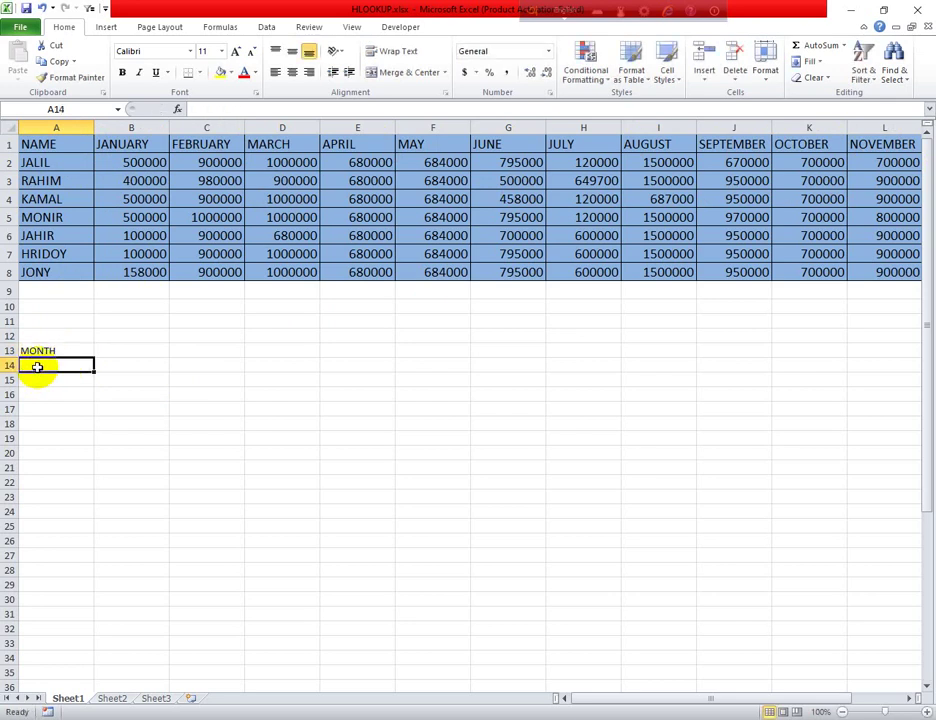
{"action": "type", "text": "JA"}
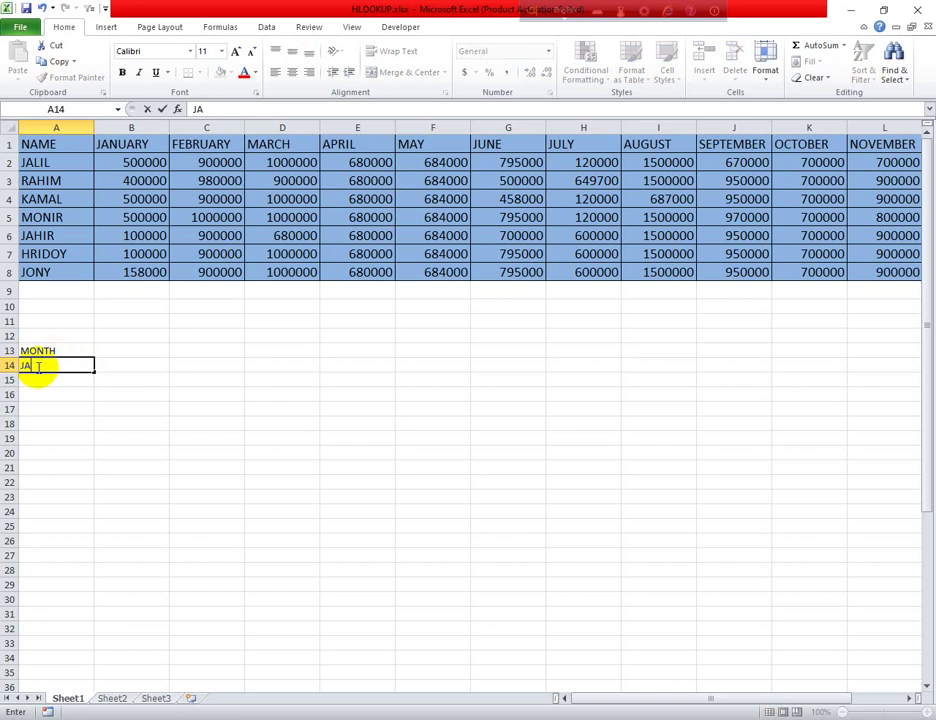
{"action": "type", "text": "NUA"}
{"action": "type", "text": "RY"}
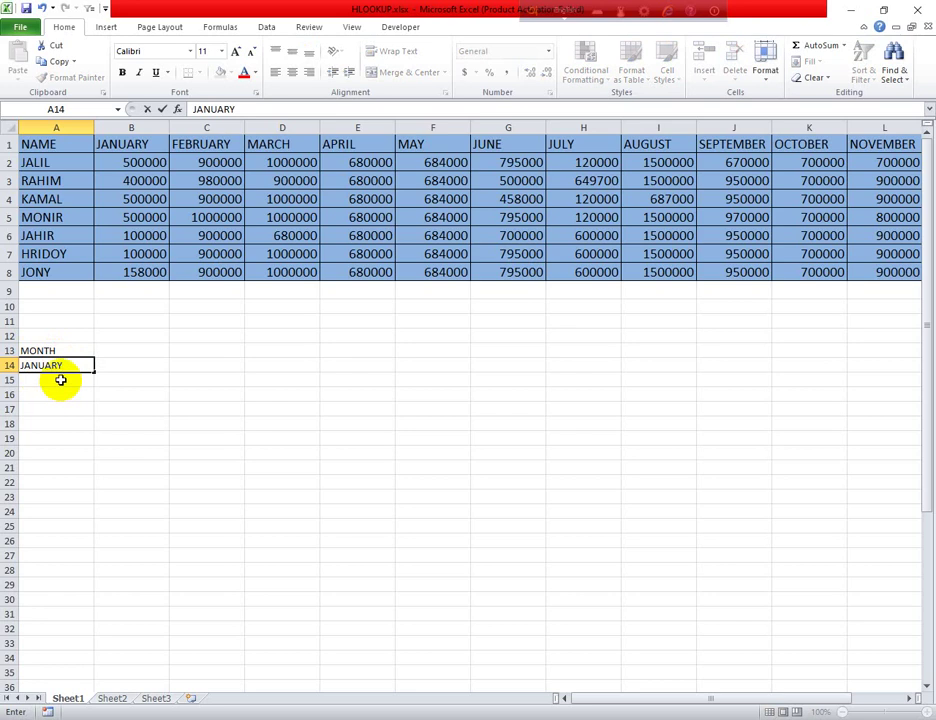
{"action": "key", "text": "Return"}
Fill the months down to DECEMBER in A25 and clear the repeated months in A26:A30
{"action": "left_click", "coordinate": [86, 365]}
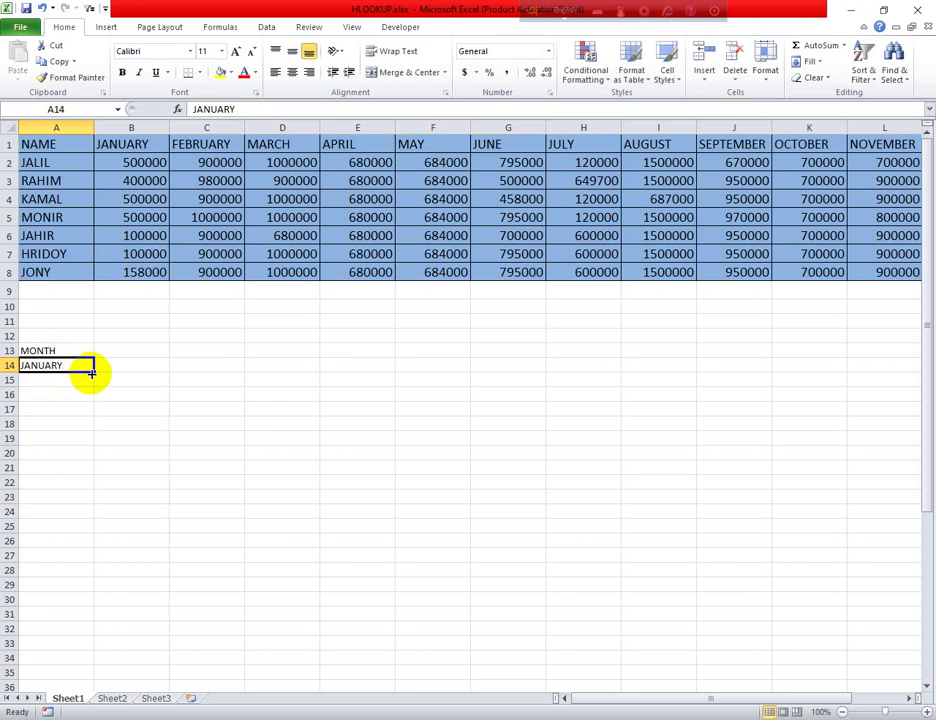
{"action": "left_click_drag", "start_coordinate": [91, 372], "coordinate": [89, 607]}
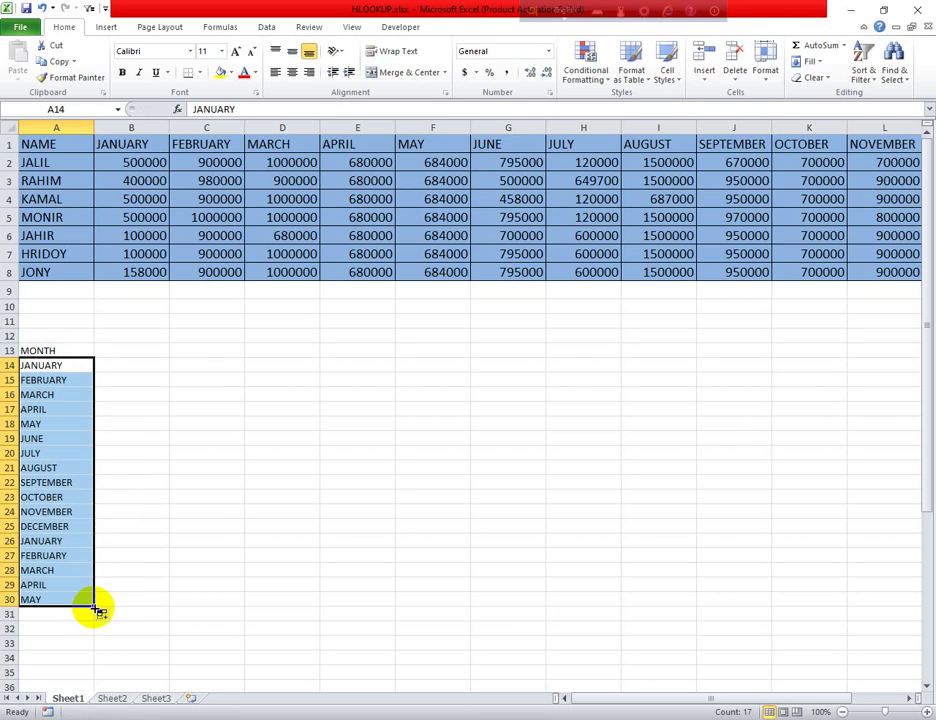
{"action": "left_click", "coordinate": [146, 555]}
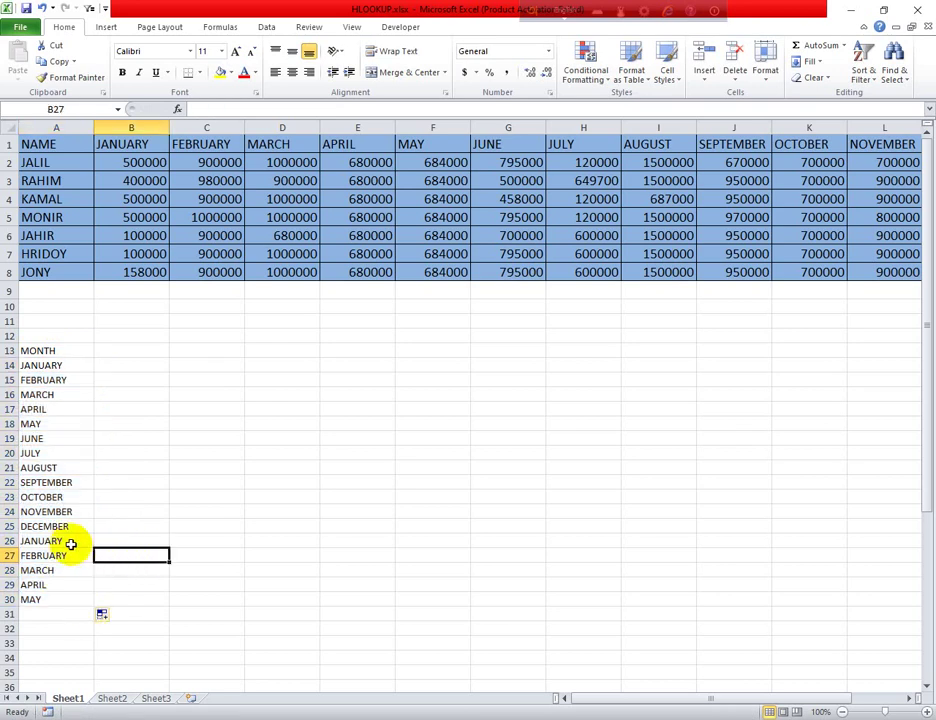
{"action": "left_click_drag", "start_coordinate": [31, 540], "coordinate": [48, 600]}
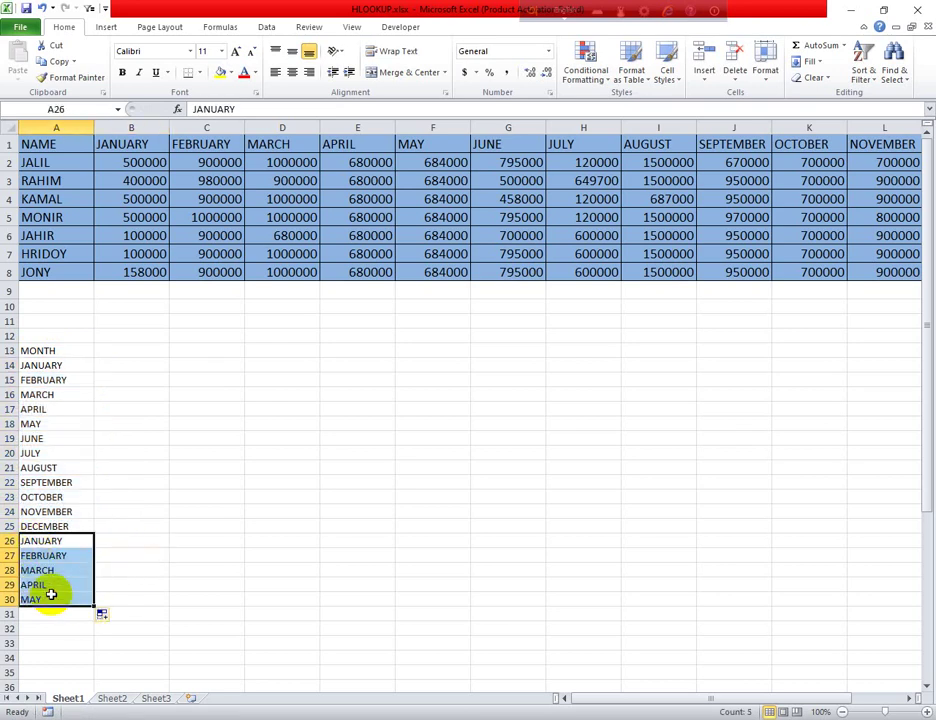
{"action": "key", "text": "Delete"}
{"action": "left_click", "coordinate": [127, 496]}
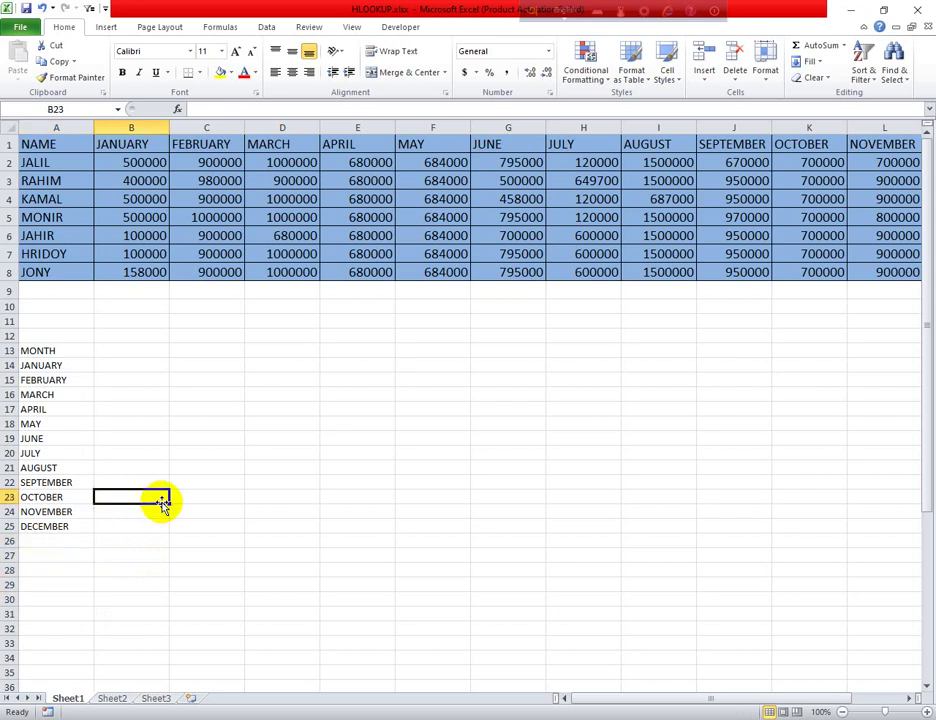
{"action": "left_click", "coordinate": [127, 352]}
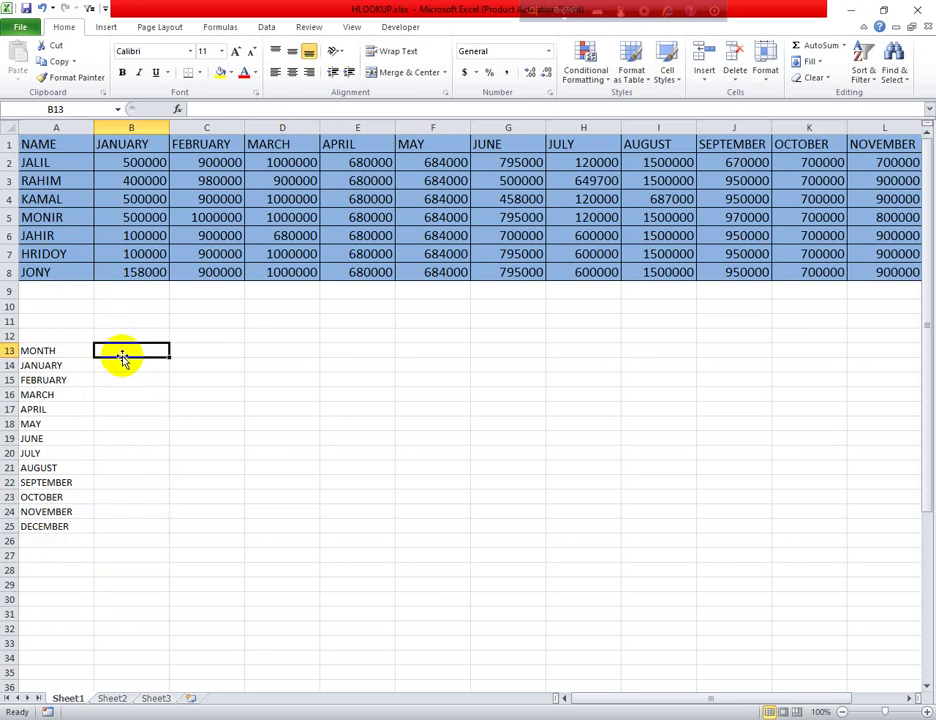
Enter the name headings RAHIM, HRIDOY and MONIR in B13, C13 and D13
{"action": "type", "text": "RAHIM"}
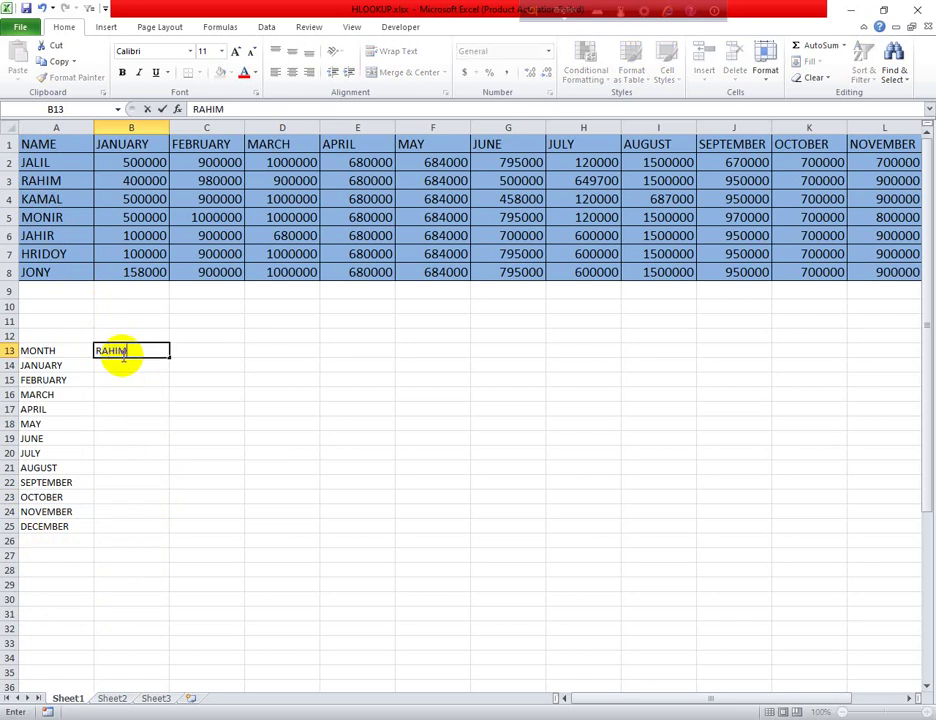
{"action": "left_click", "coordinate": [193, 351]}
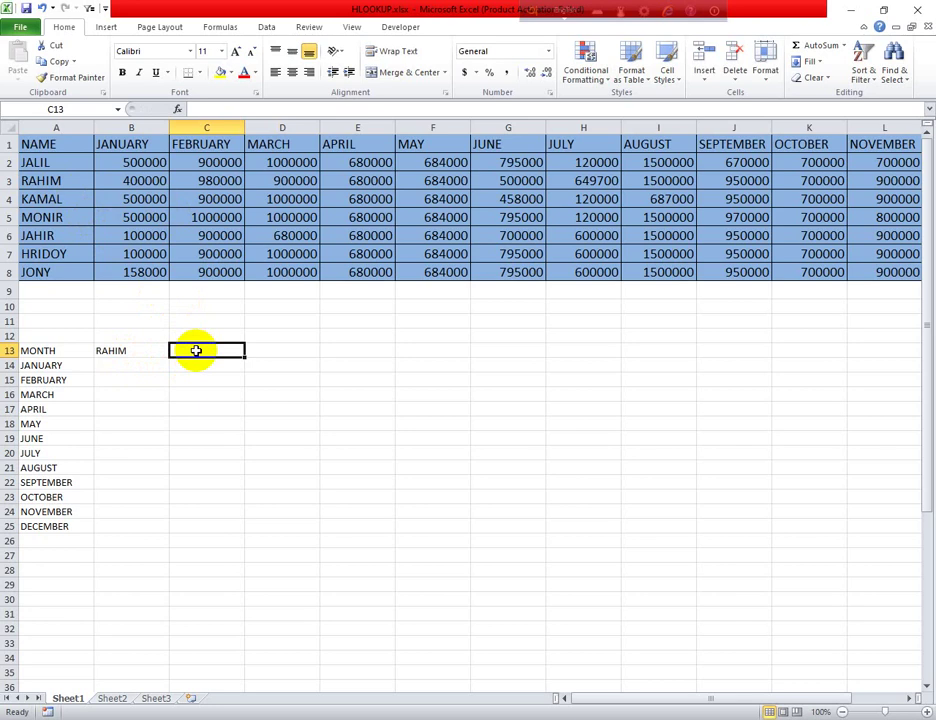
{"action": "type", "text": "HRI"}
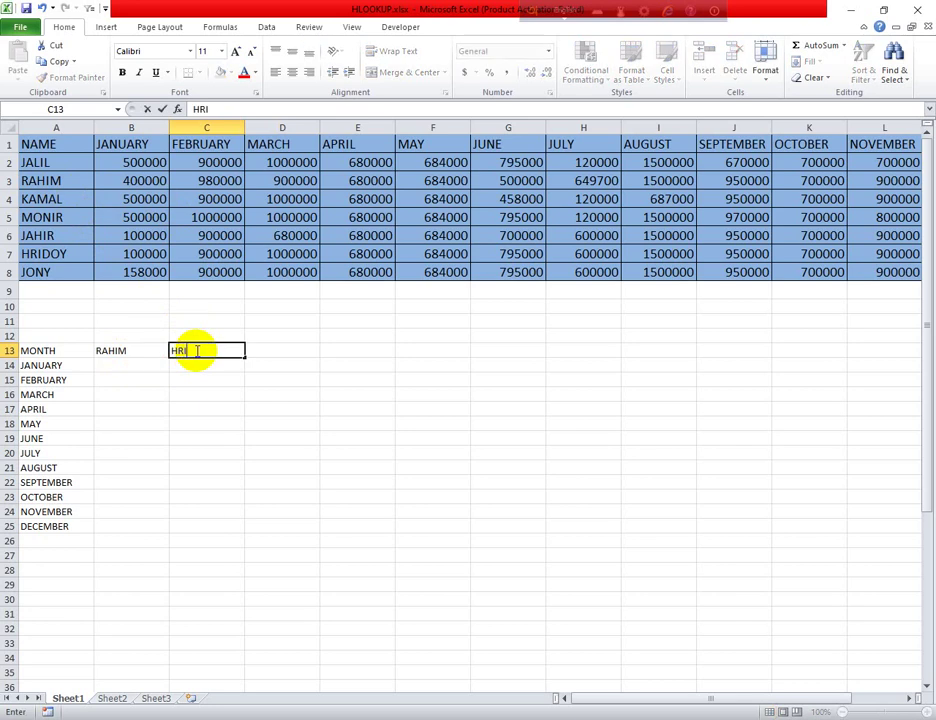
{"action": "type", "text": "DOY"}
{"action": "left_click", "coordinate": [273, 348]}
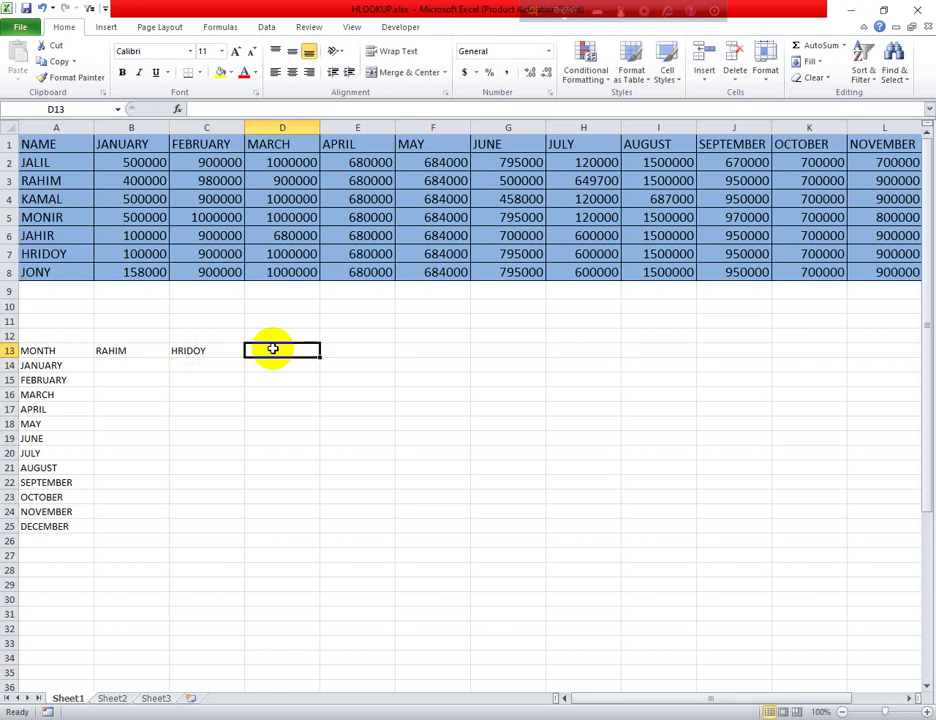
{"action": "type", "text": "MONIR"}
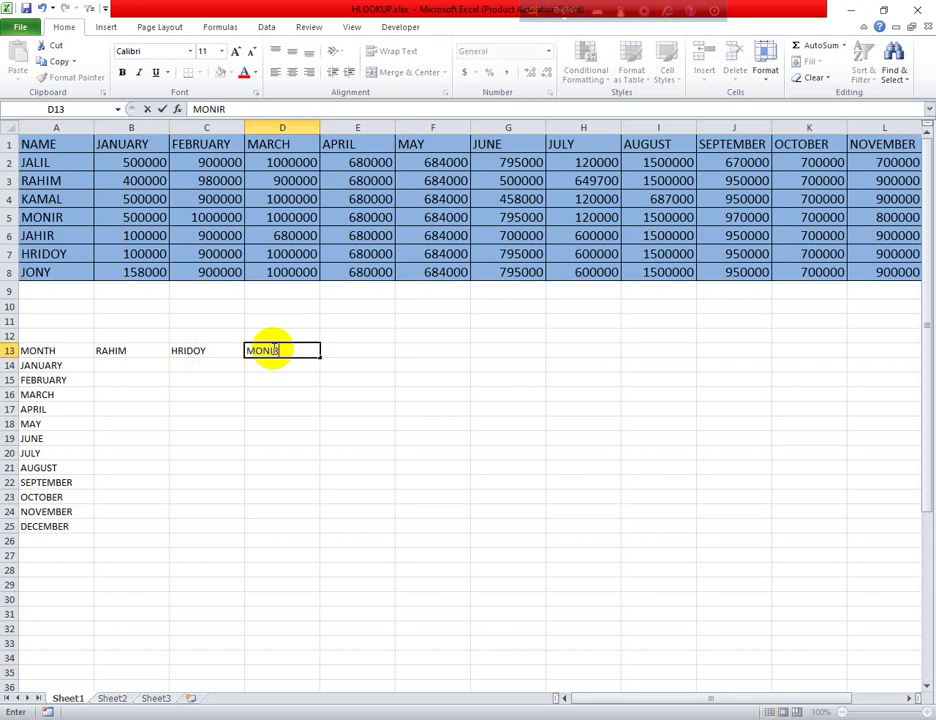
{"action": "left_click", "coordinate": [345, 358]}
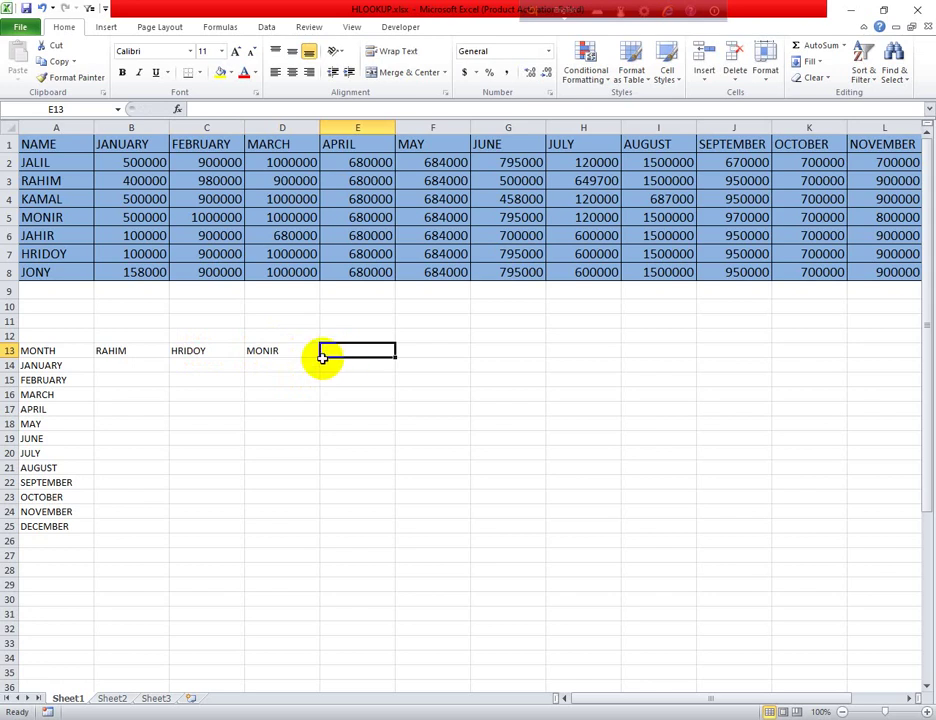
{"action": "left_click", "coordinate": [134, 368]}
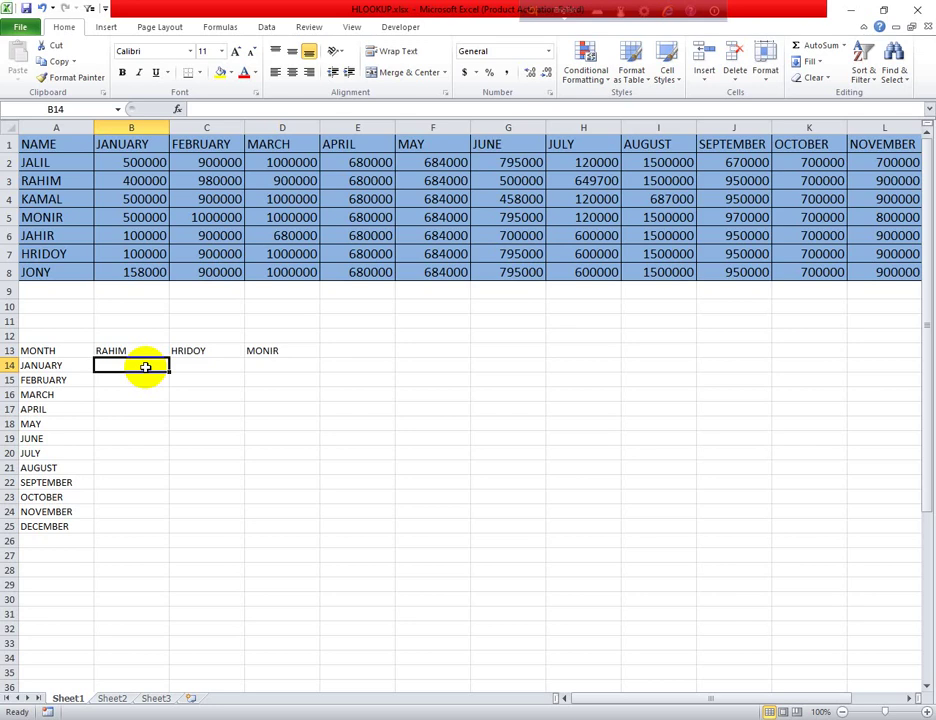
Begin an HLOOKUP formula in B14 using A14 as the lookup value
{"action": "type", "text": "="}
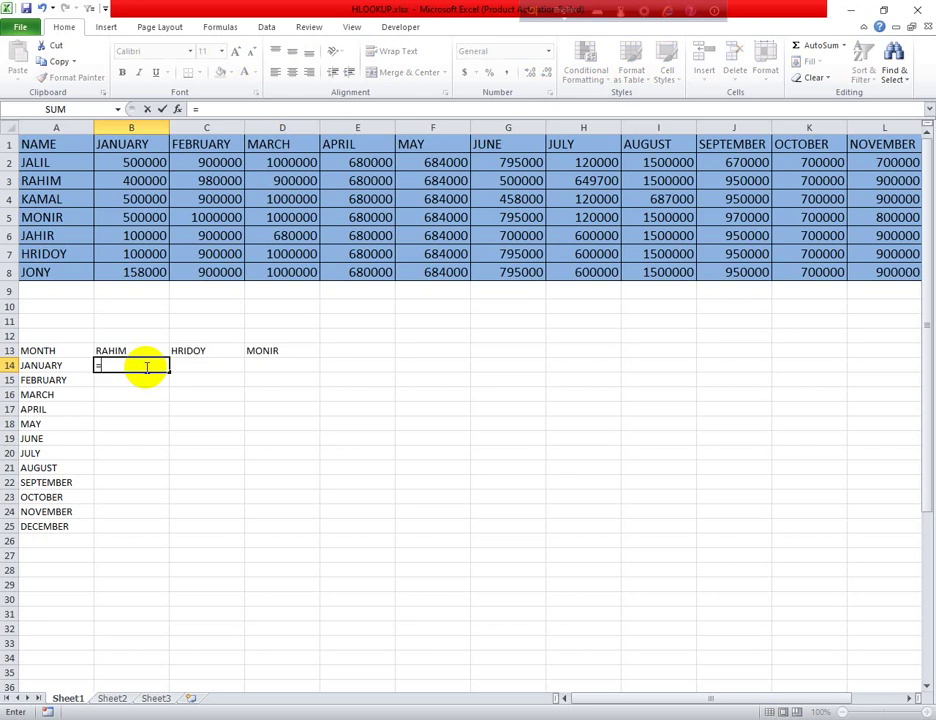
{"action": "type", "text": "HLOO"}
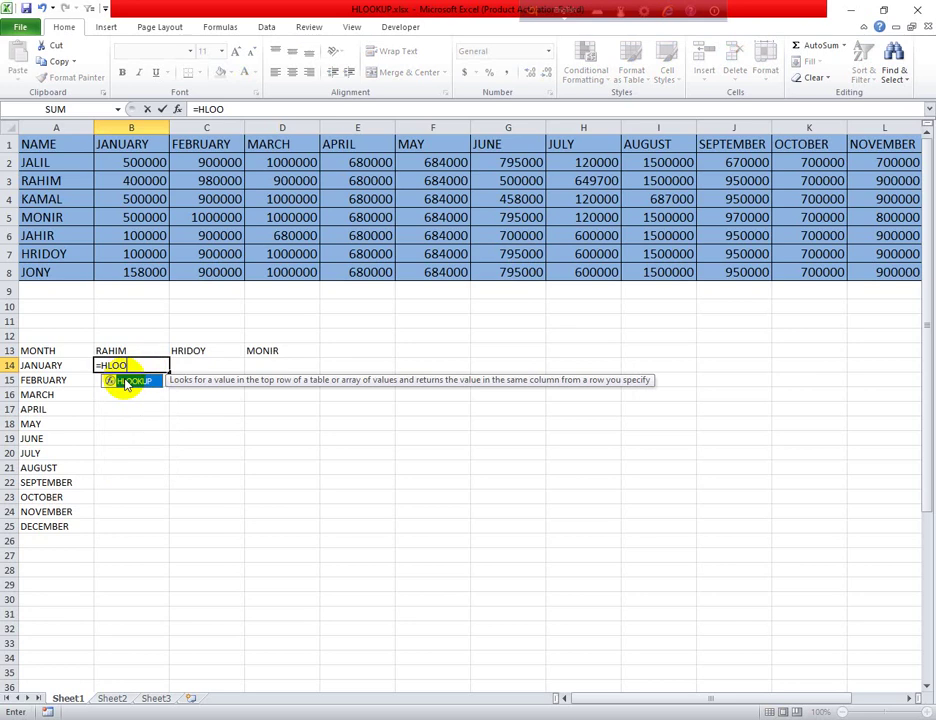
{"action": "double_click", "coordinate": [126, 383]}
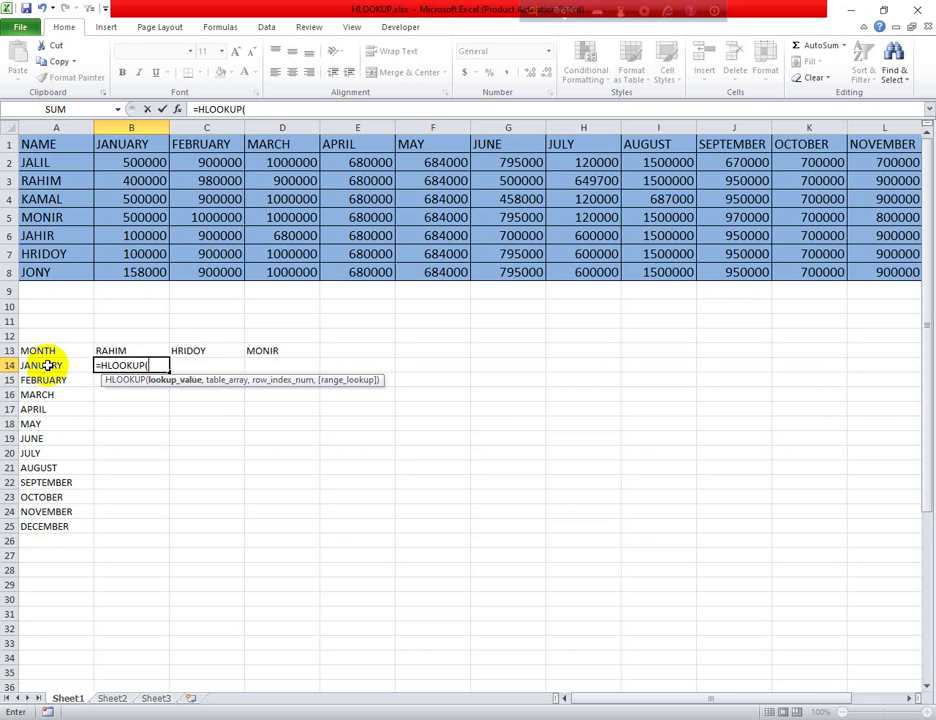
{"action": "left_click", "coordinate": [47, 366]}
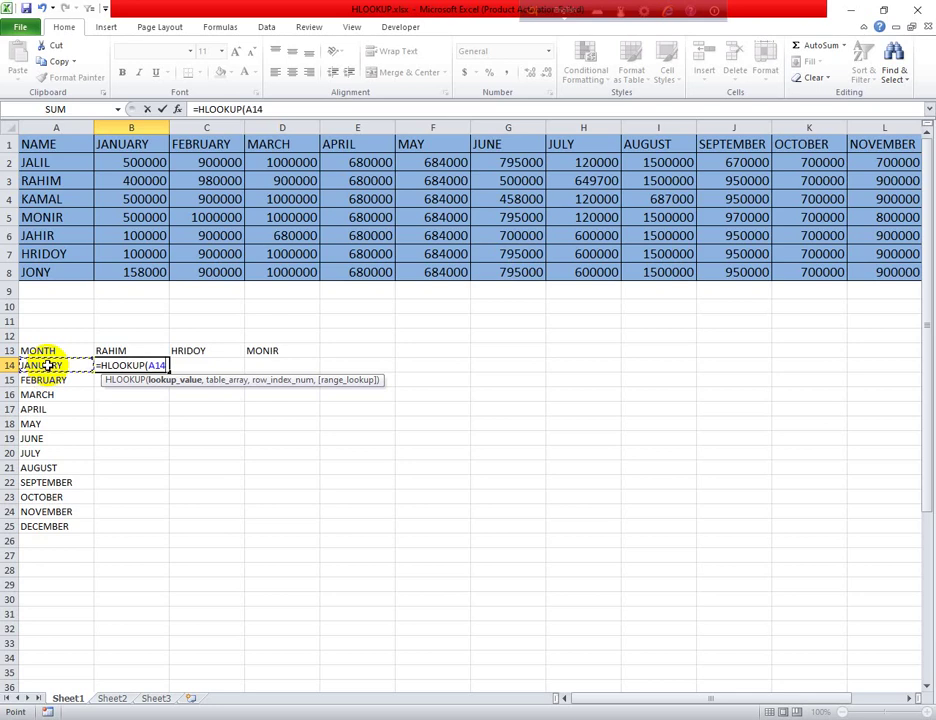
{"action": "type", "text": ","}
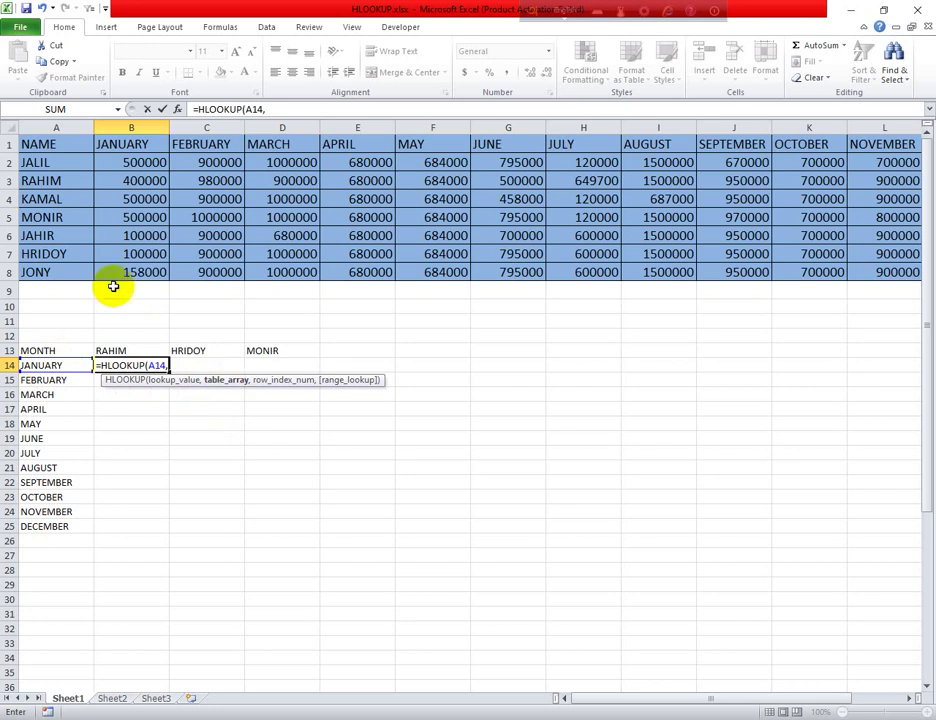
{"action": "mouse_move", "coordinate": [40, 144]}
{"action": "left_mouse_down"}
{"action": "mouse_move", "coordinate": [234, 238]}
{"action": "mouse_move", "coordinate": [875, 277]}
{"action": "mouse_move", "coordinate": [762, 283]}
{"action": "left_mouse_up"}
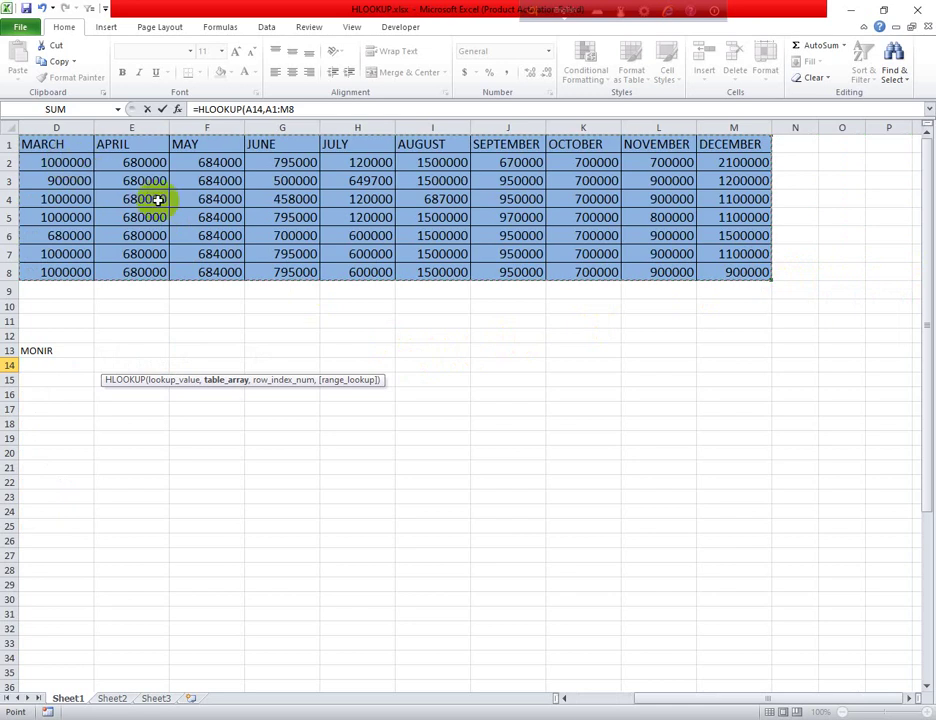
{"action": "key", "text": "BackSpace"}
{"action": "key", "text": "BackSpace"}
{"action": "key", "text": "BackSpace"}
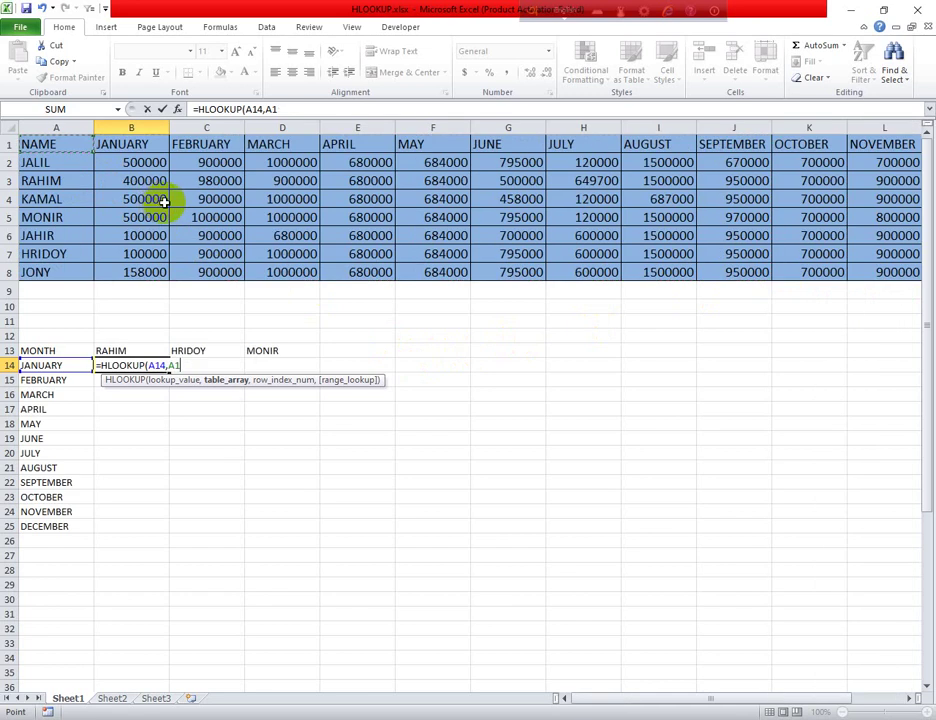
Correct the table range to A1:M8 and add an N2 row index reference
{"action": "left_click", "coordinate": [181, 366]}
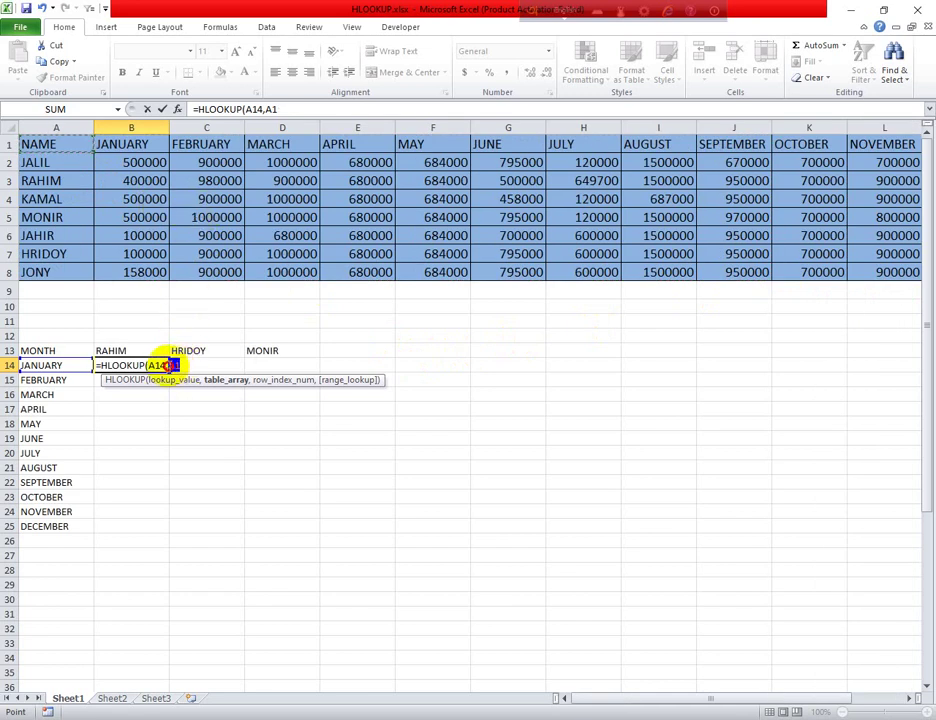
{"action": "left_click_drag", "start_coordinate": [181, 366], "coordinate": [170, 365]}
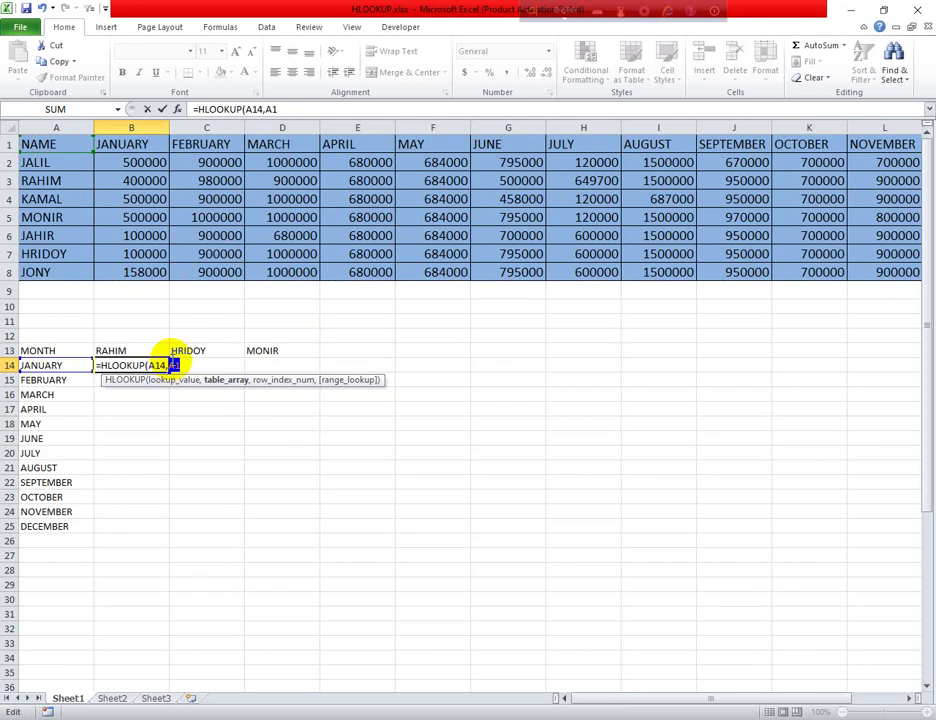
{"action": "key", "text": "BackSpace"}
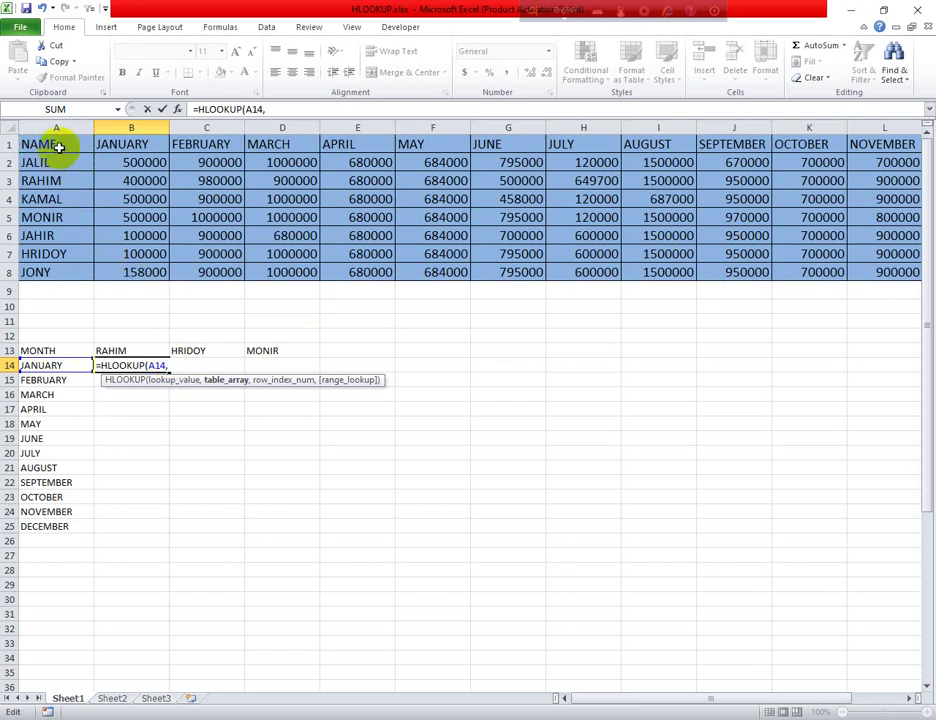
{"action": "mouse_move", "coordinate": [59, 147]}
{"action": "left_mouse_down"}
{"action": "mouse_move", "coordinate": [921, 264]}
{"action": "mouse_move", "coordinate": [845, 273]}
{"action": "left_mouse_up"}
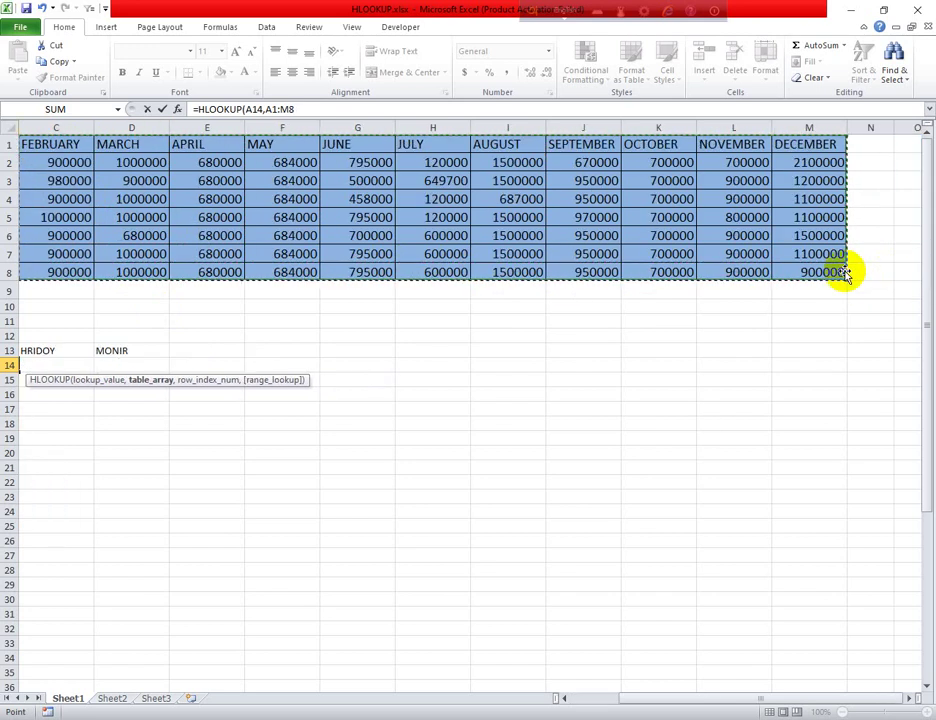
{"action": "type", "text": ","}
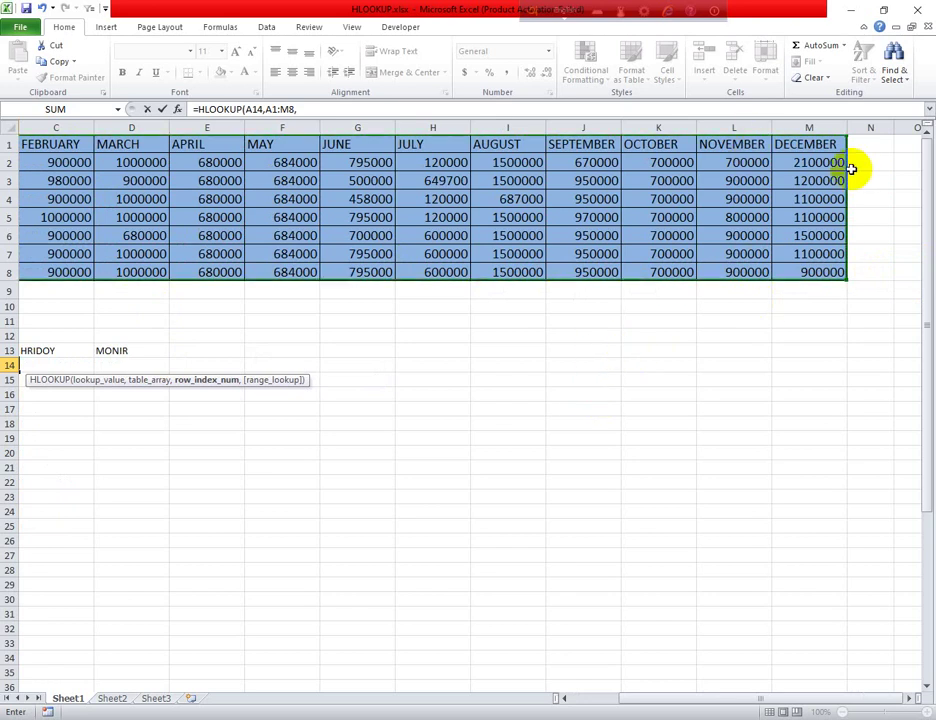
{"action": "left_click", "coordinate": [816, 163]}
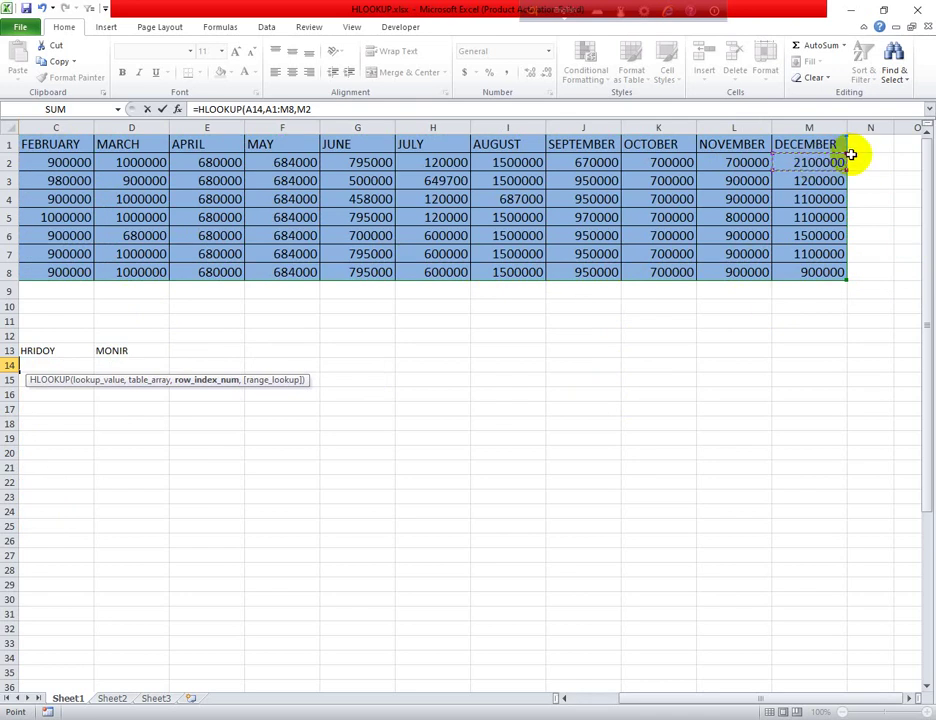
{"action": "left_click", "coordinate": [863, 161]}
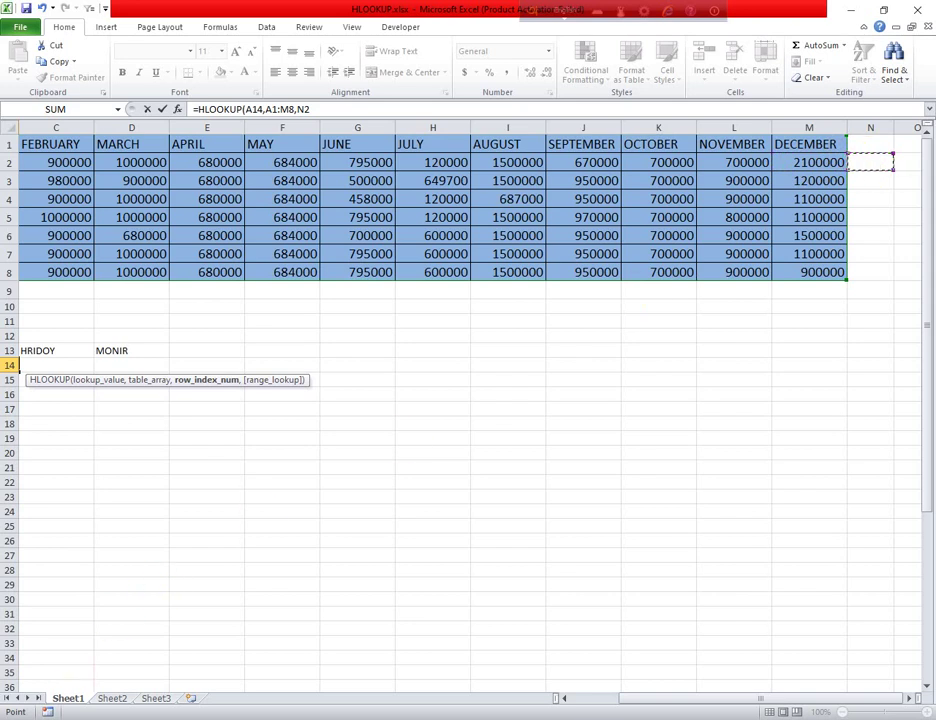
{"action": "key", "text": "super"}
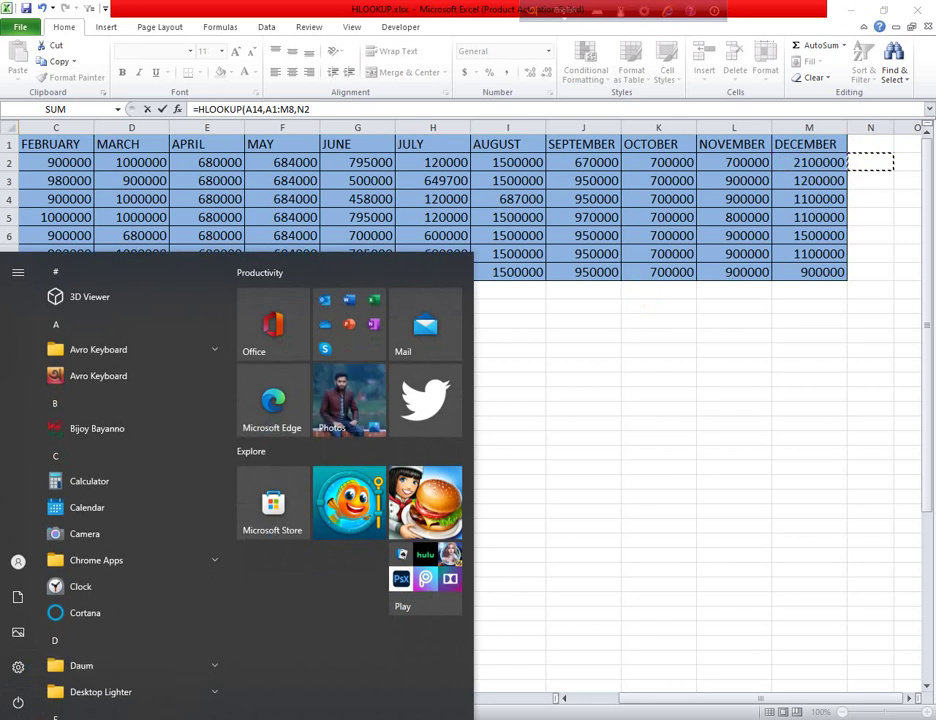
Send Ctrl+Left to the formula using the On-Screen Keyboard, then close it
{"action": "type", "text": "on"}
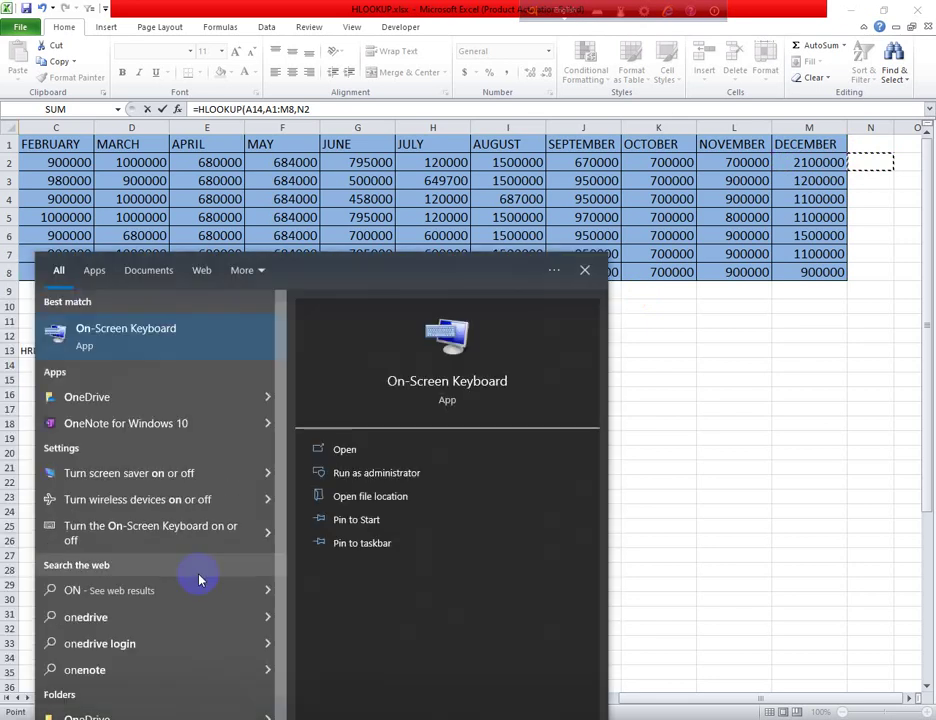
{"action": "left_click", "coordinate": [165, 340]}
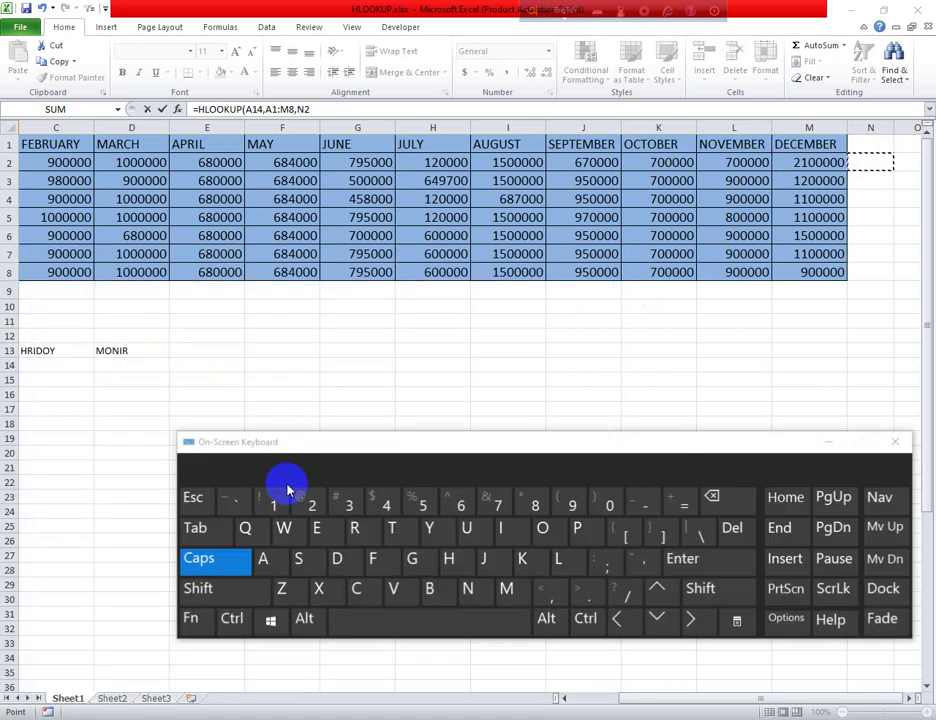
{"action": "left_click", "coordinate": [585, 622]}
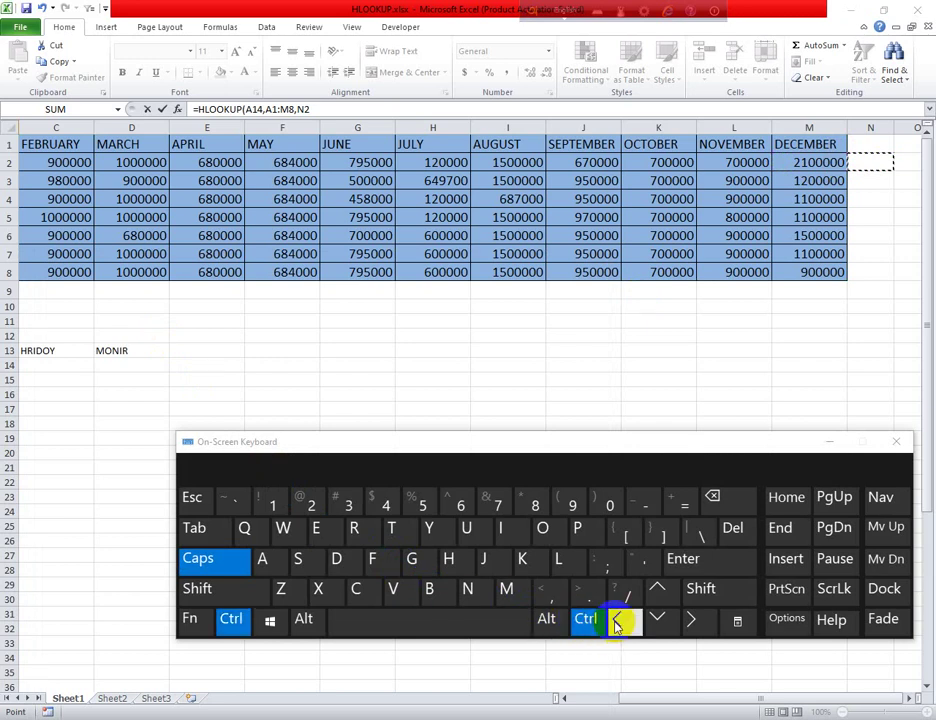
{"action": "left_click", "coordinate": [618, 621]}
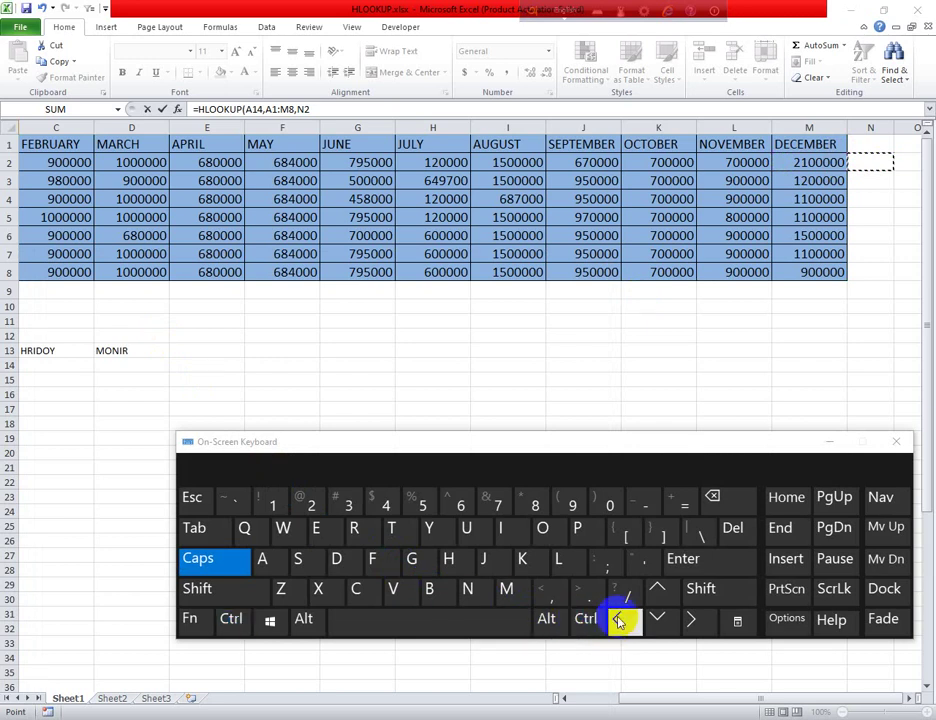
{"action": "left_click", "coordinate": [898, 443]}
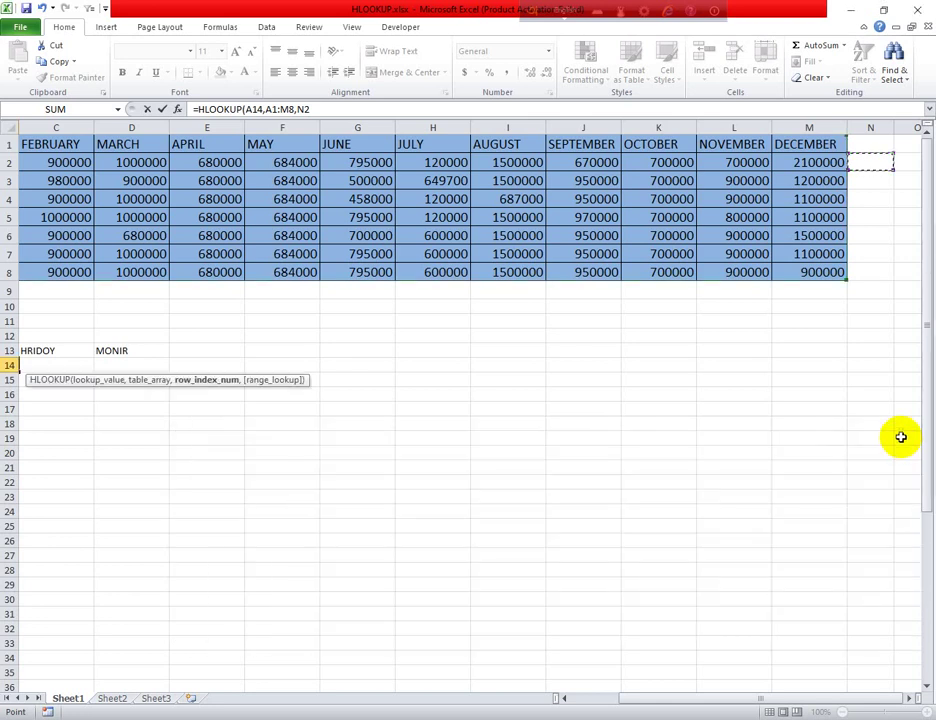
Shift the row index reference from M2 to A2 and select it in the formula
{"action": "left_click", "coordinate": [820, 160]}
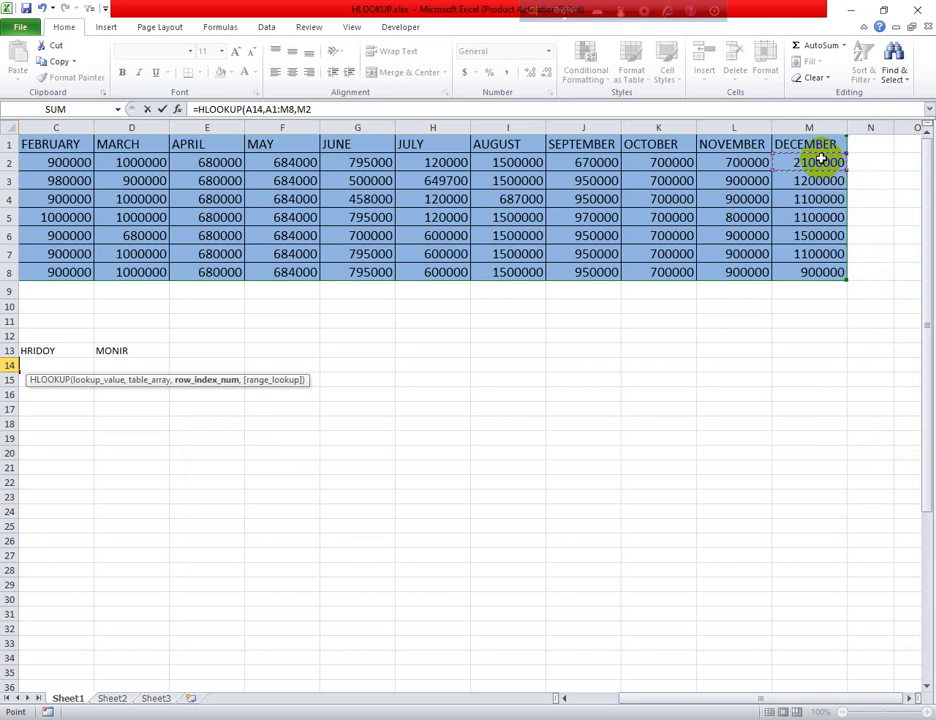
{"action": "key", "text": "ctrl+Left"}
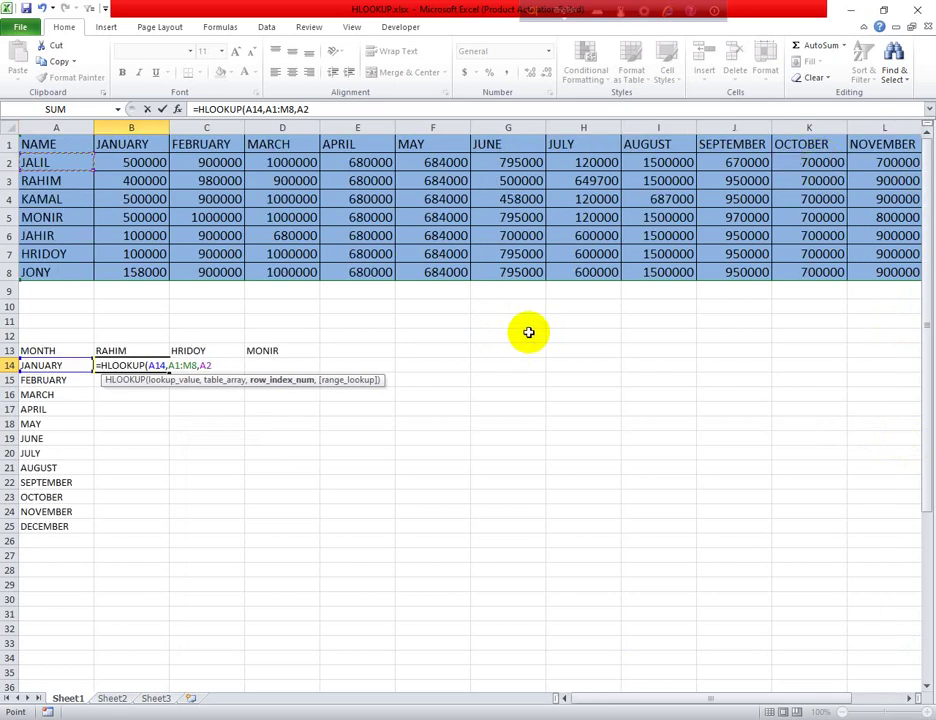
{"action": "left_click", "coordinate": [165, 380]}
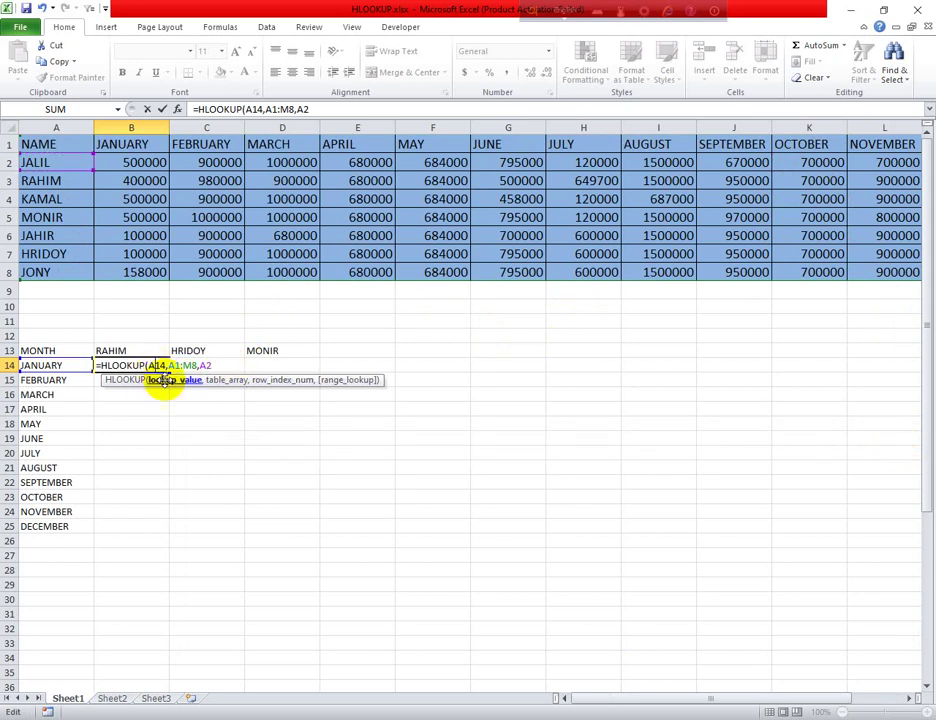
{"action": "left_click", "coordinate": [226, 380]}
{"action": "left_click", "coordinate": [218, 366]}
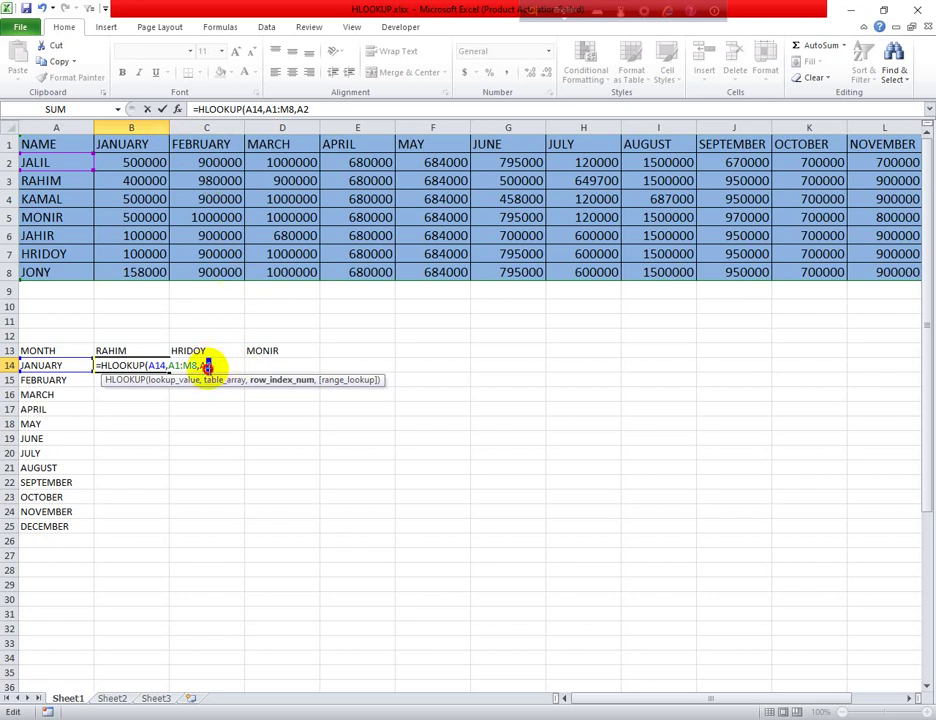
{"action": "left_click_drag", "start_coordinate": [213, 364], "coordinate": [201, 365]}
Delete the A2 reference, leaving =HLOOKUP(A14,A1:M8, in B14
{"action": "key", "text": "BackSpace"}
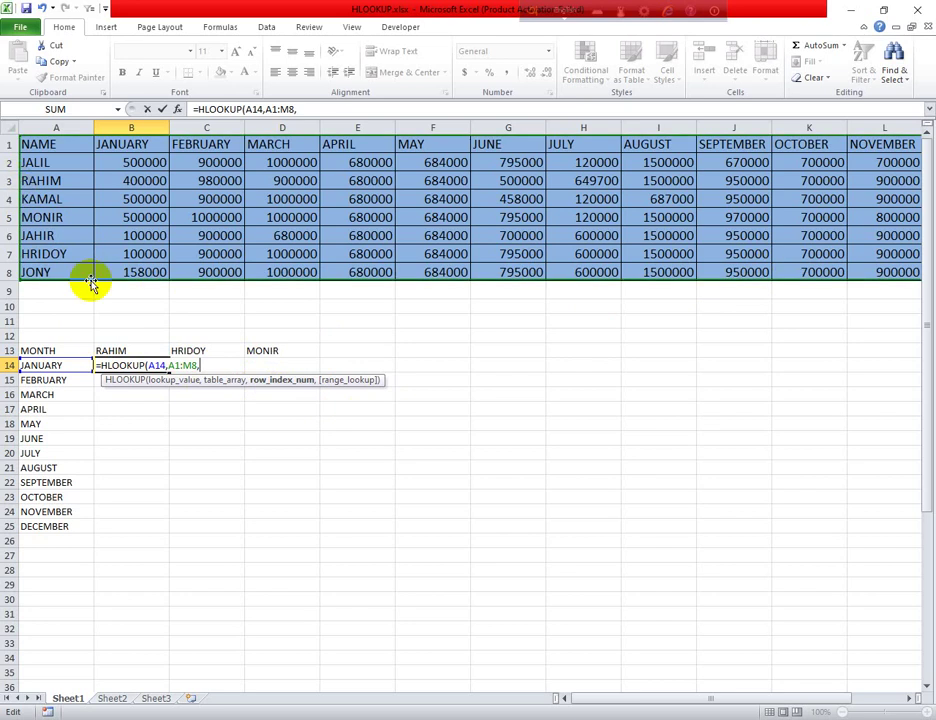
Complete B14 as =HLOOKUP(A14,A1:M8,3,FALSE), returning 400000 for RAHIM in January
{"action": "type", "text": "3"}
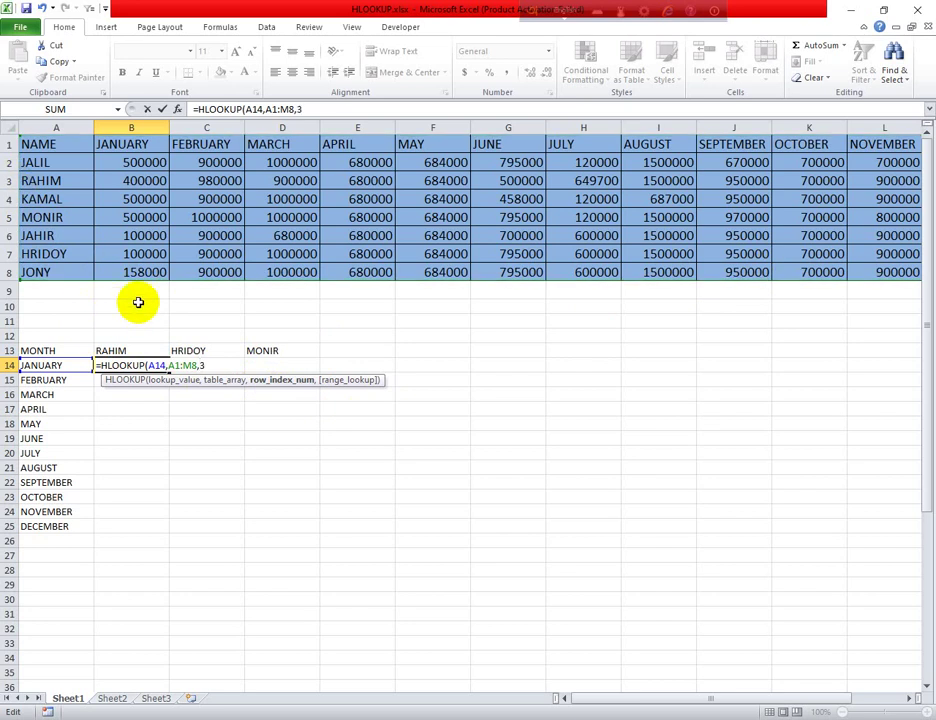
{"action": "type", "text": ","}
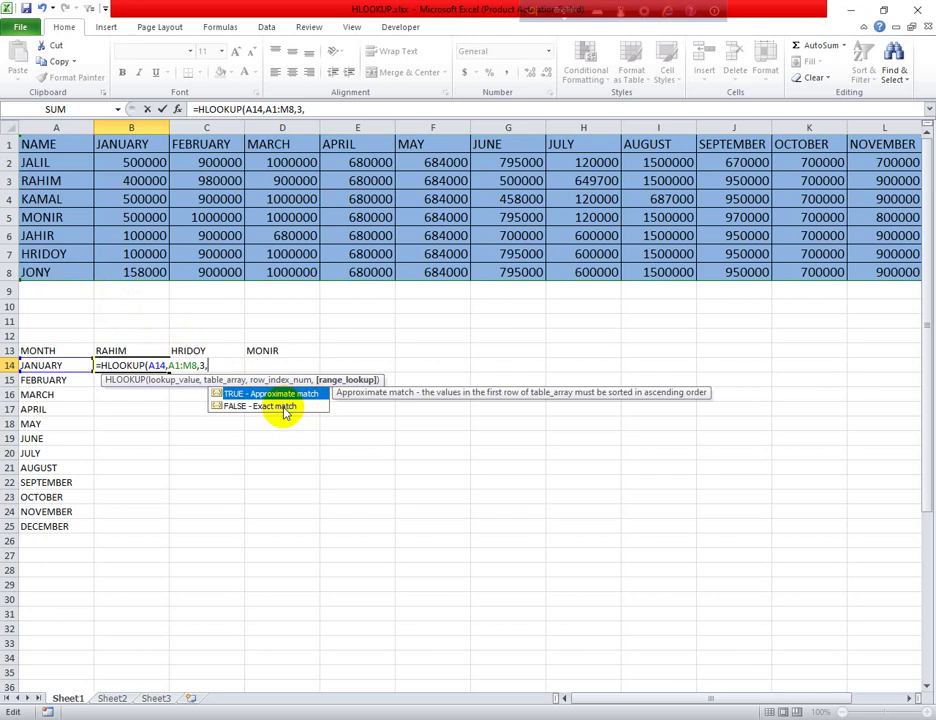
{"action": "double_click", "coordinate": [285, 410]}
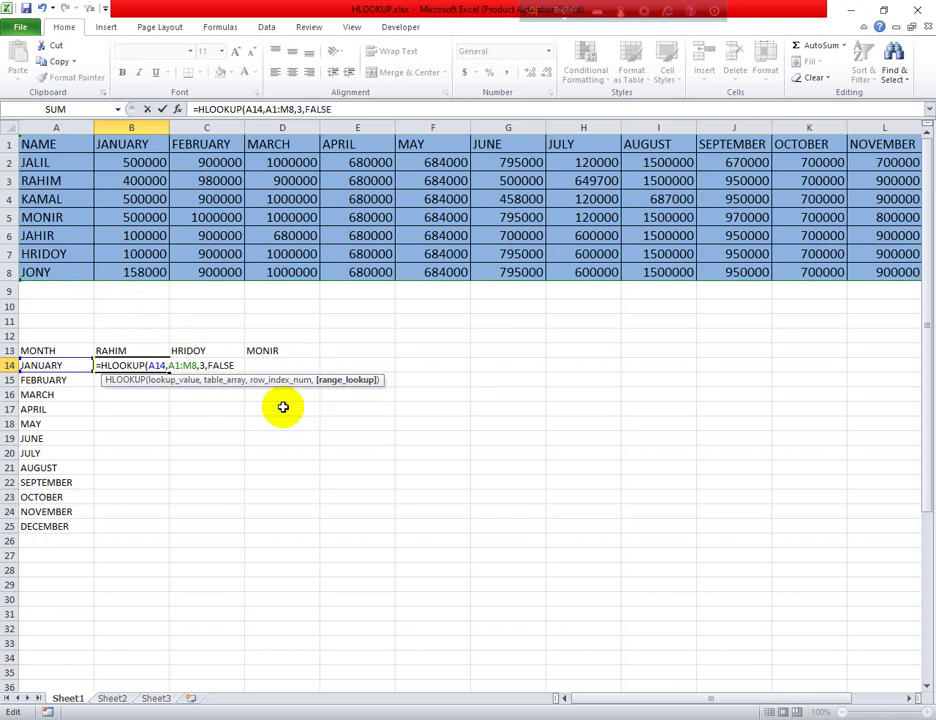
{"action": "type", "text": ")"}
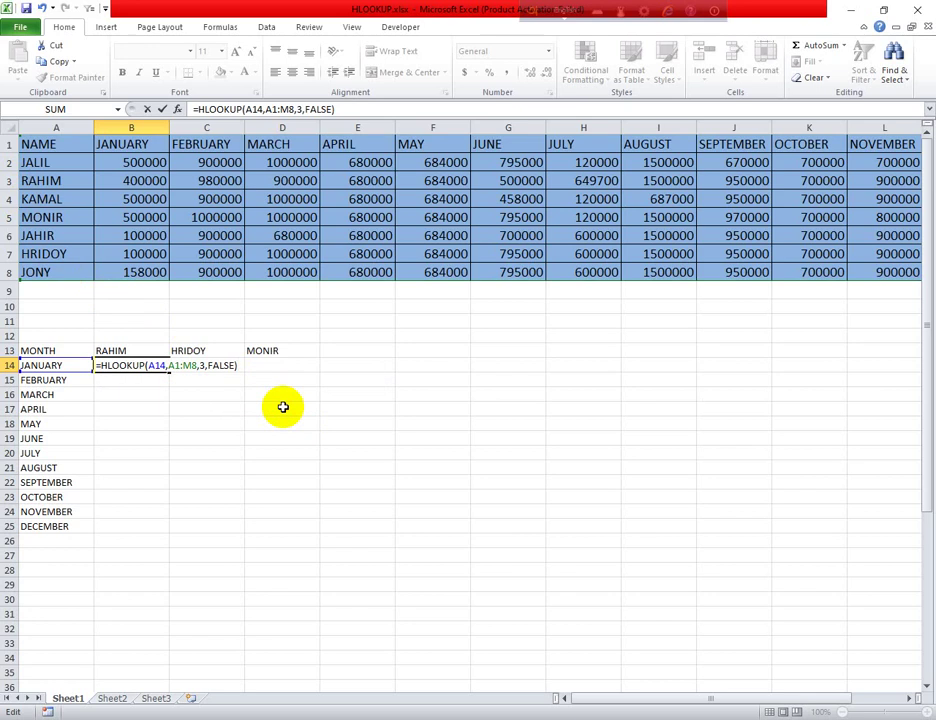
{"action": "key", "text": "Return"}
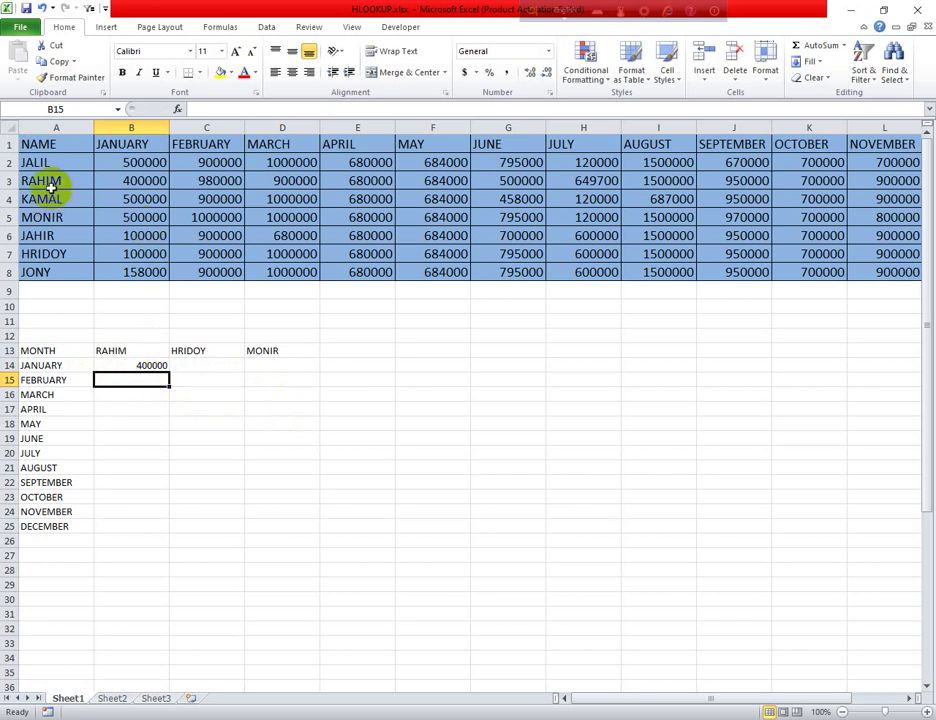
Make the table range absolute so B14 reads =HLOOKUP(A14,$A$1:$M$8,3,FALSE)
{"action": "double_click", "coordinate": [150, 366]}
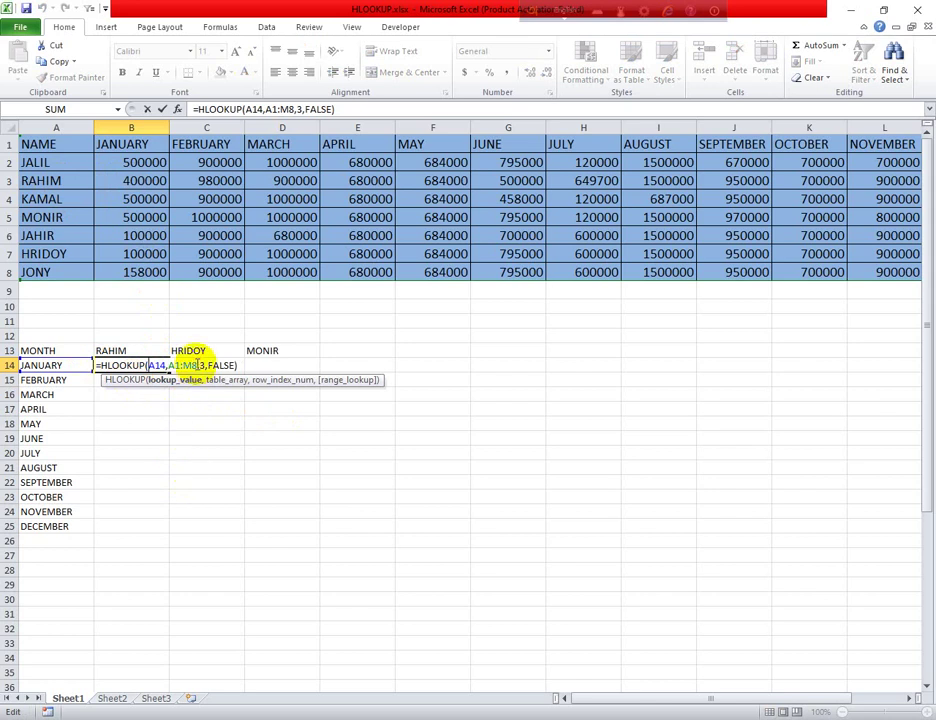
{"action": "mouse_move", "coordinate": [192, 366]}
{"action": "left_mouse_down"}
{"action": "mouse_move", "coordinate": [165, 366]}
{"action": "mouse_move", "coordinate": [195, 366]}
{"action": "left_mouse_up"}
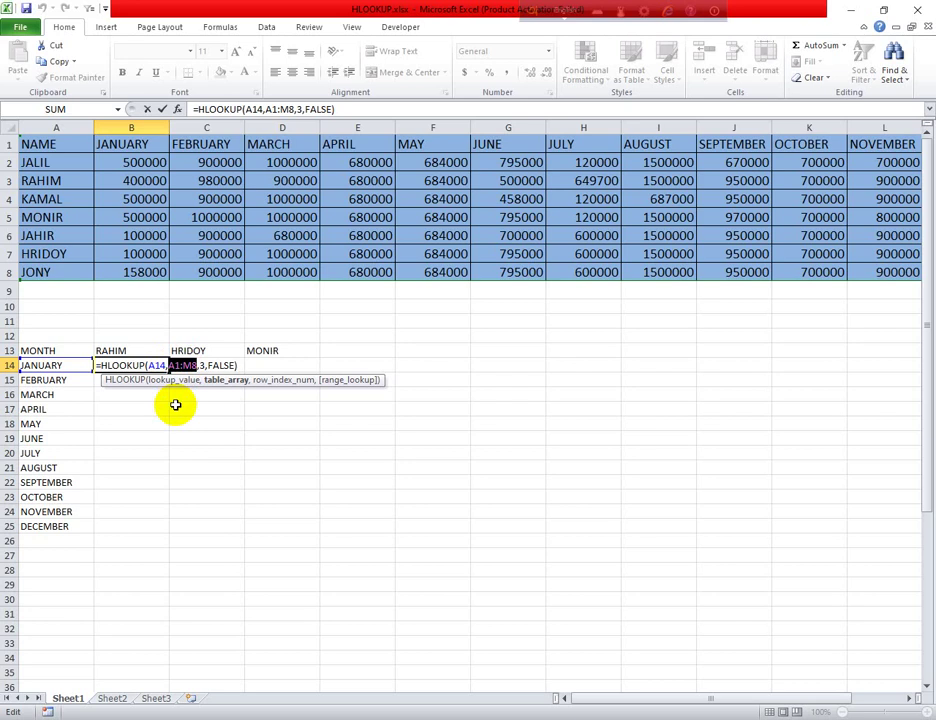
{"action": "key", "text": "F4"}
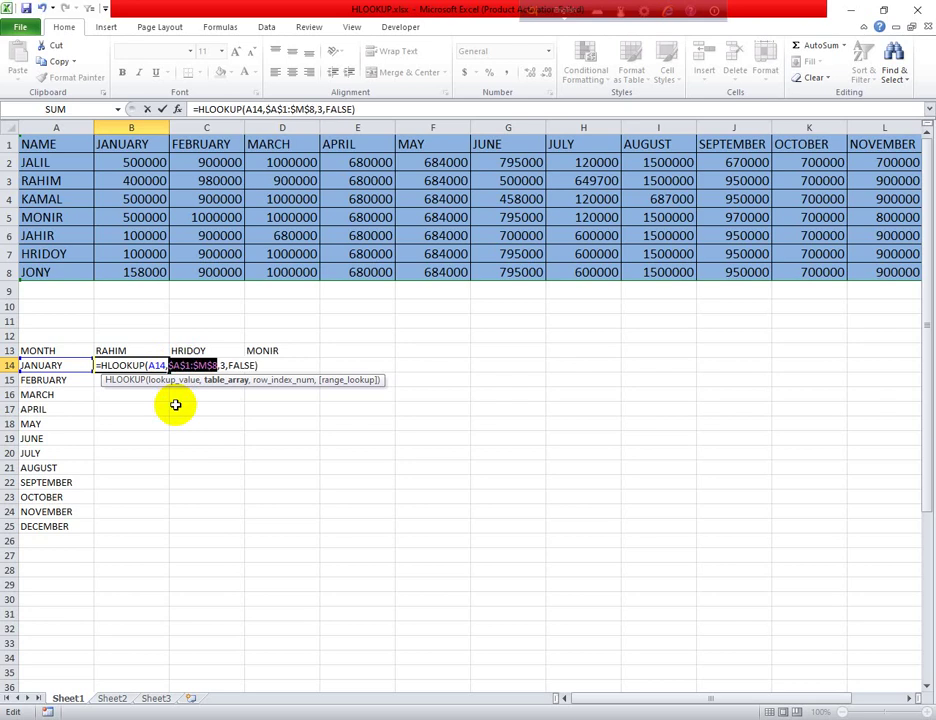
{"action": "left_click", "coordinate": [265, 364]}
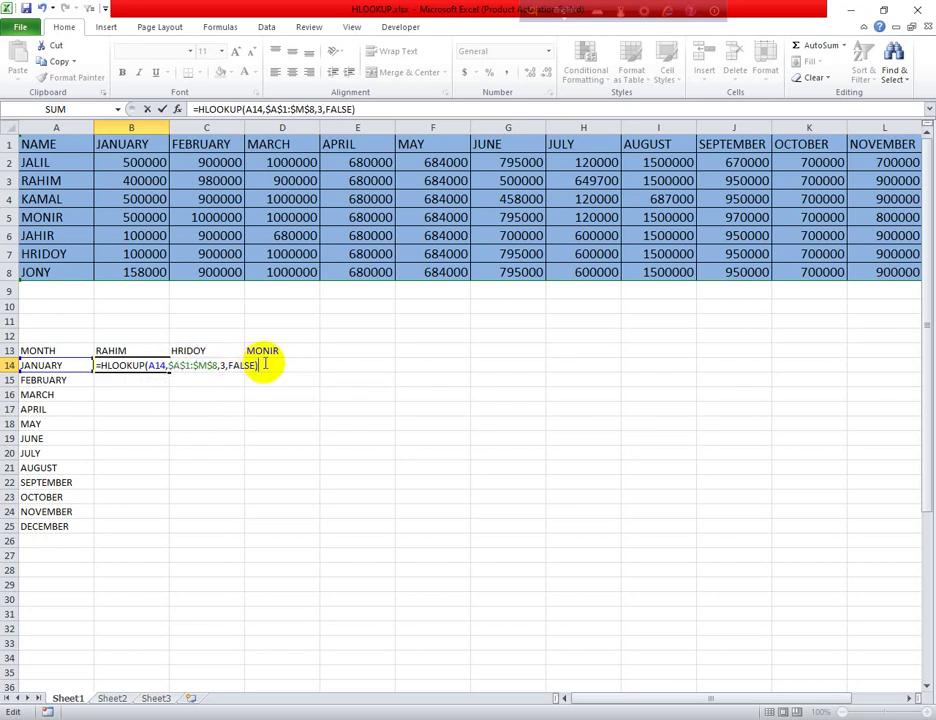
{"action": "key", "text": "Return"}
Copy the B14 formula down to B25, filling RAHIM's values for all twelve months
{"action": "left_click", "coordinate": [158, 366]}
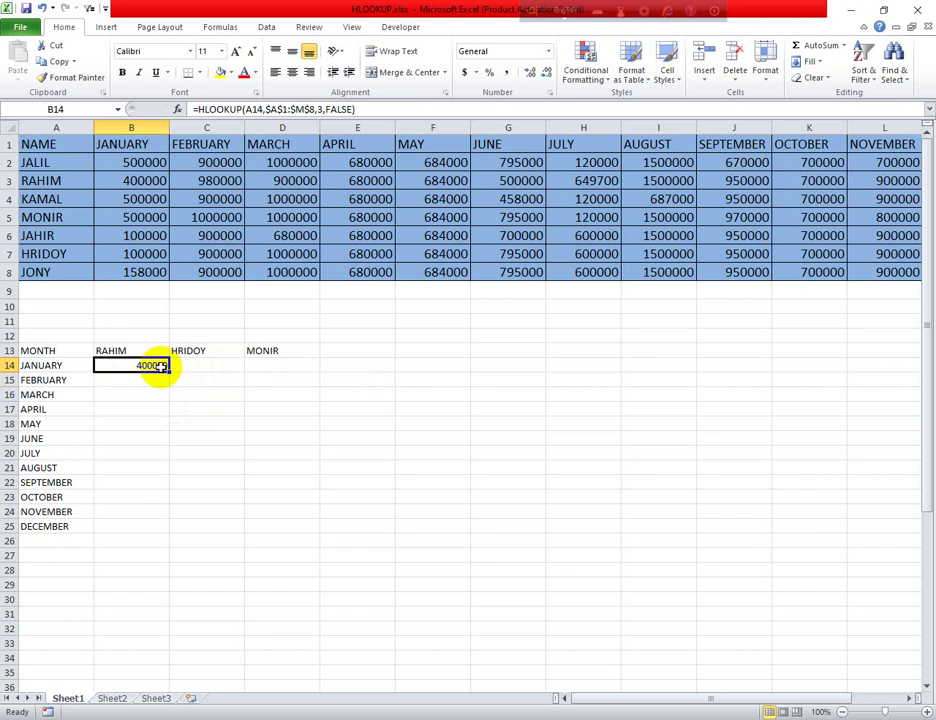
{"action": "left_click_drag", "start_coordinate": [170, 373], "coordinate": [172, 533]}
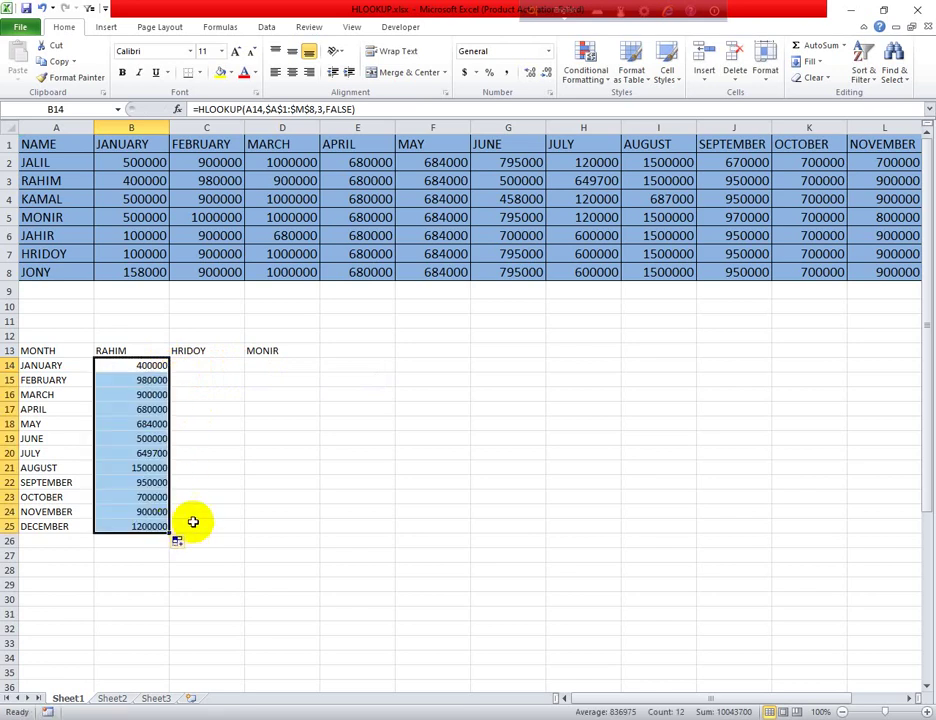
{"action": "left_click", "coordinate": [156, 368]}
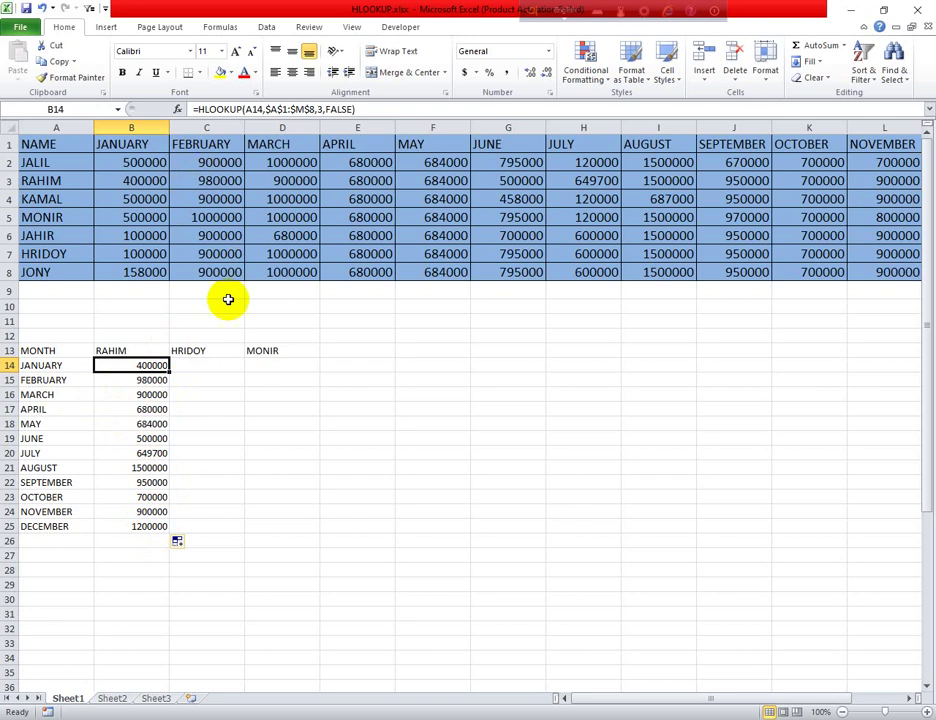
{"action": "left_click", "coordinate": [201, 372]}
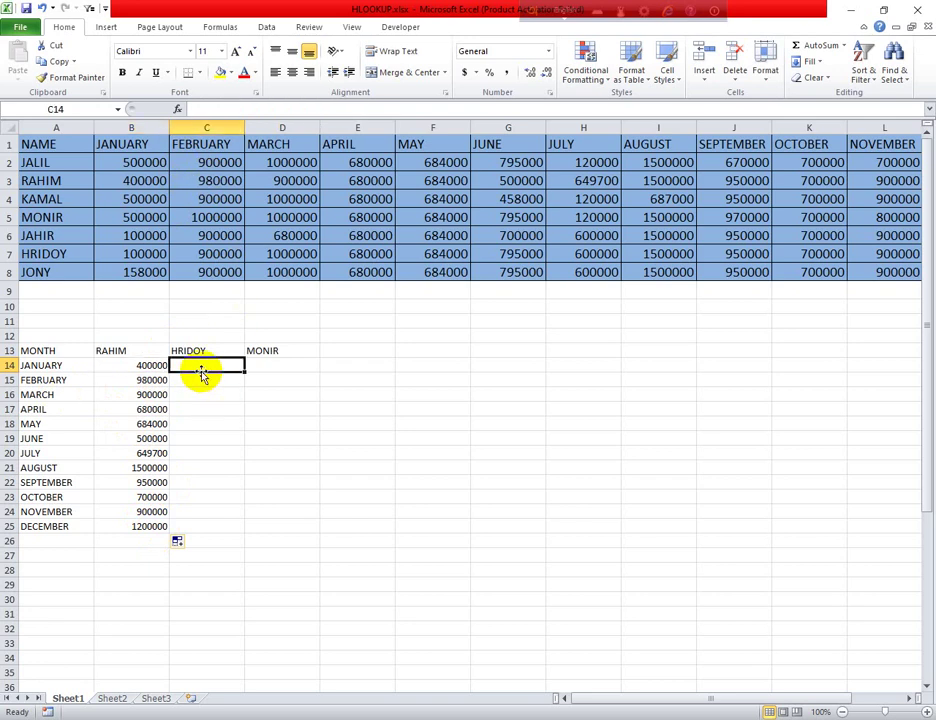
Copy the =HLOOKUP(A14,$A$1:$M$8,3,FALSE) formula text from B14, leaving the cell unchanged
{"action": "left_click", "coordinate": [143, 372]}
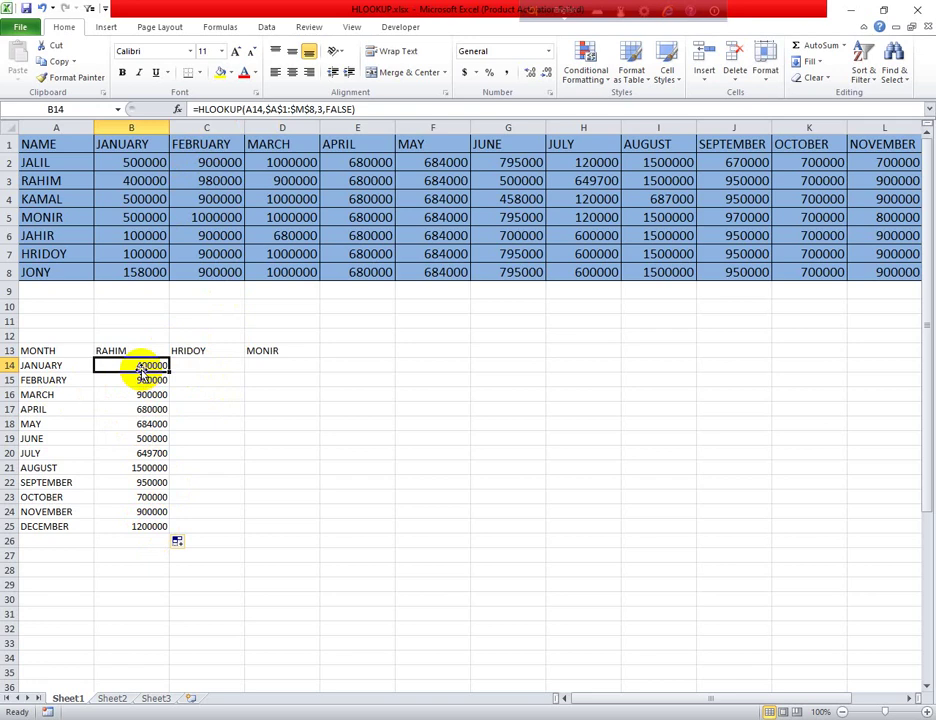
{"action": "key", "text": "ctrl+Down"}
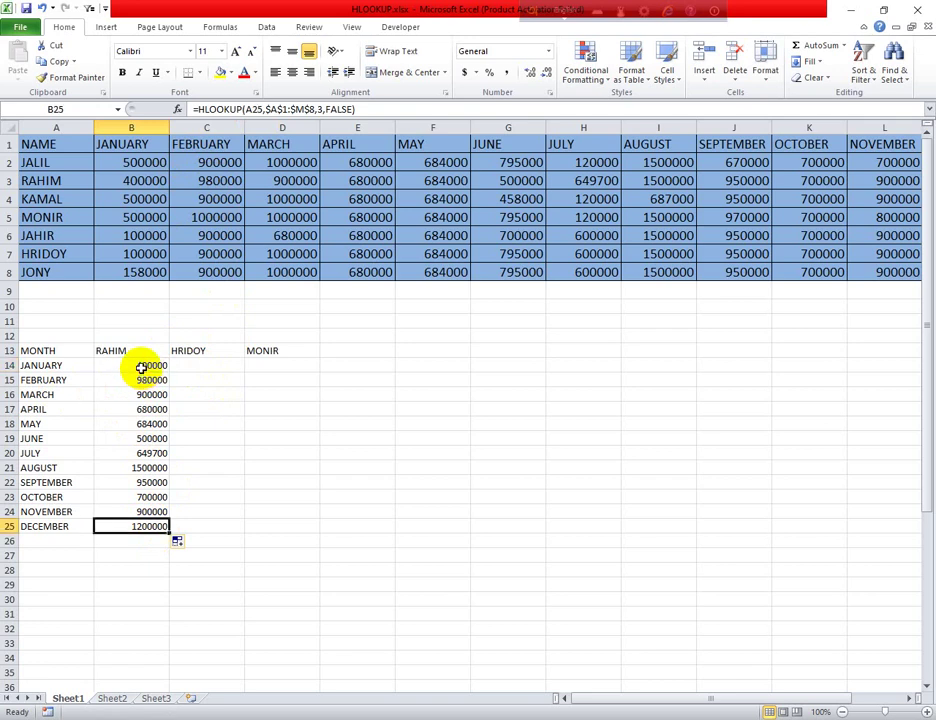
{"action": "double_click", "coordinate": [141, 366]}
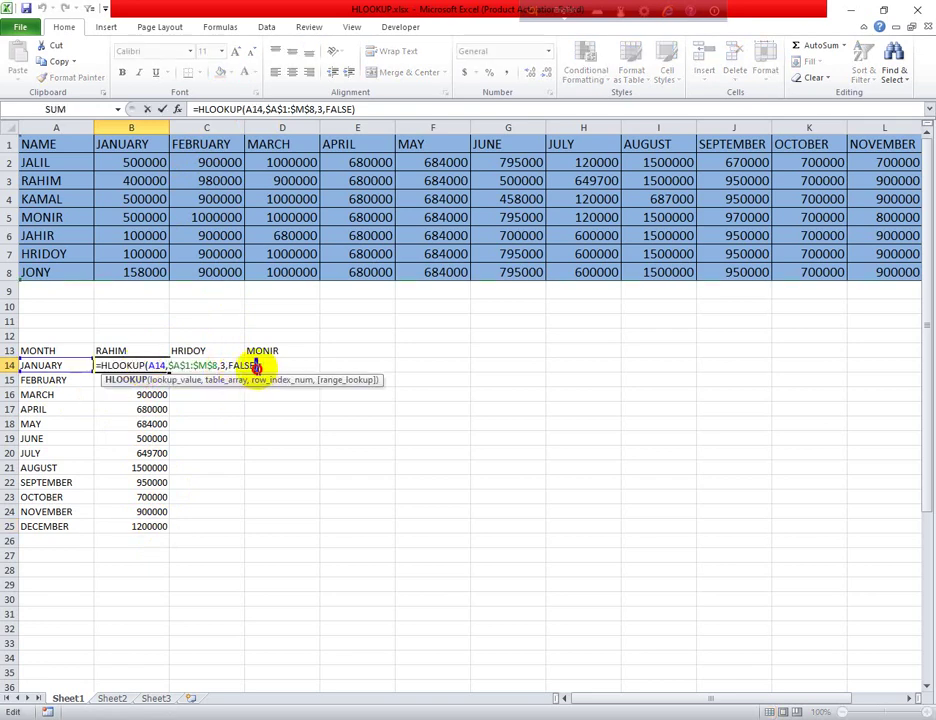
{"action": "left_click_drag", "start_coordinate": [255, 366], "coordinate": [108, 367]}
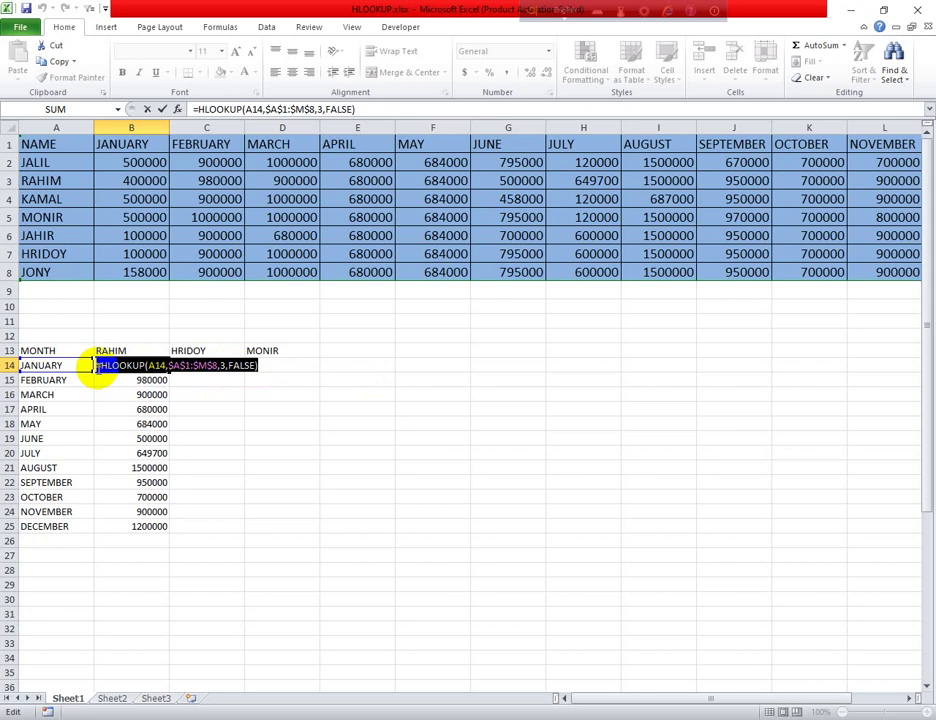
{"action": "right_click", "coordinate": [110, 368]}
{"action": "left_click", "coordinate": [140, 388]}
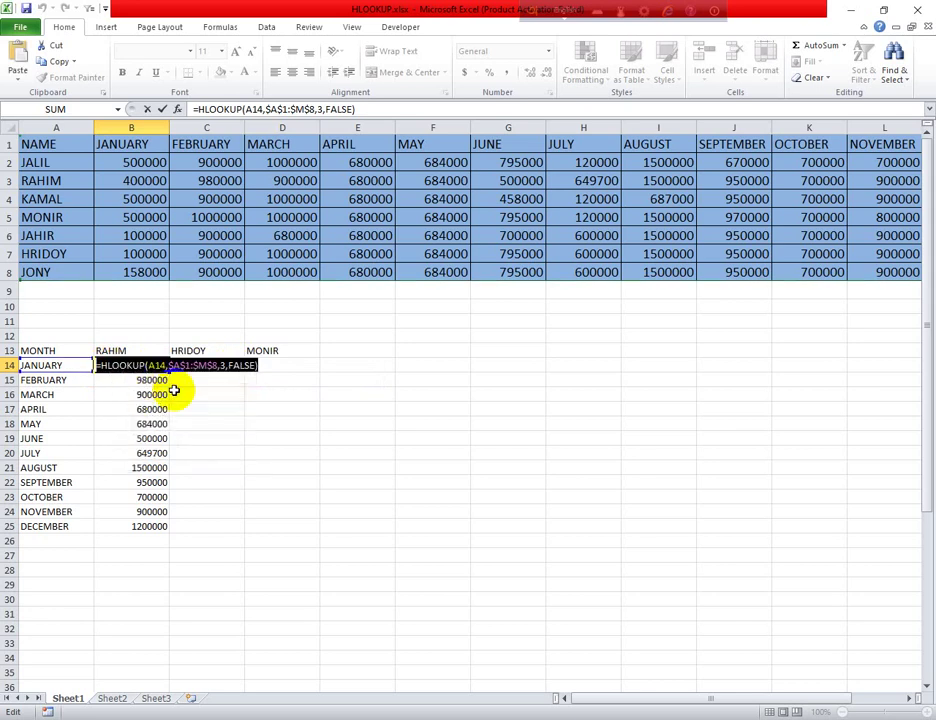
{"action": "left_click", "coordinate": [271, 367]}
{"action": "key", "text": "Return"}
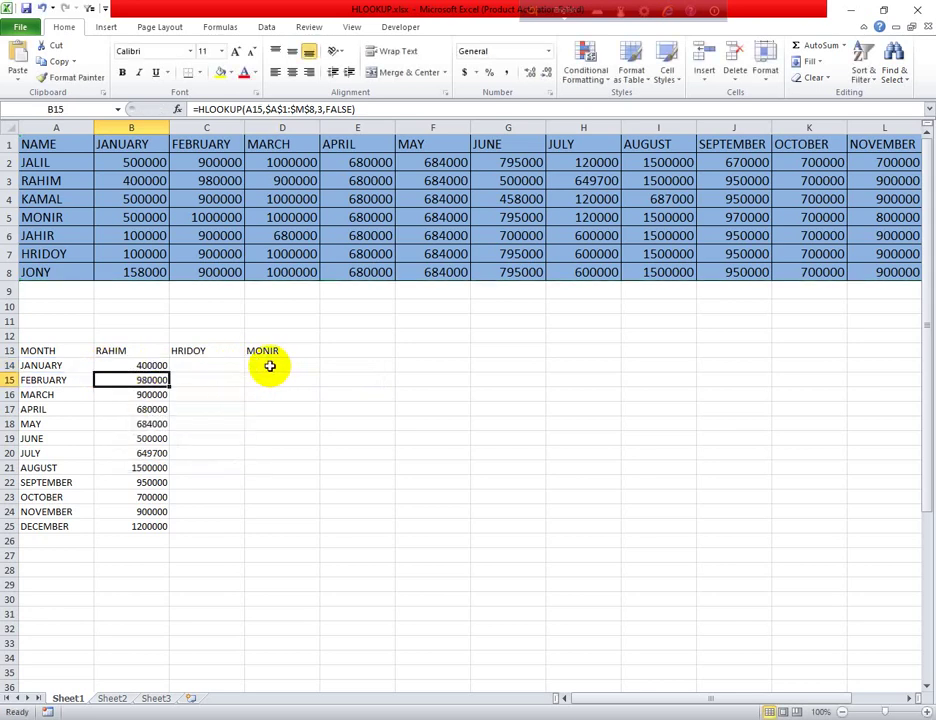
{"action": "left_click", "coordinate": [194, 365]}
Paste the HLOOKUP formula into C14 and change its row index from 3 to 7
{"action": "right_click", "coordinate": [194, 365]}
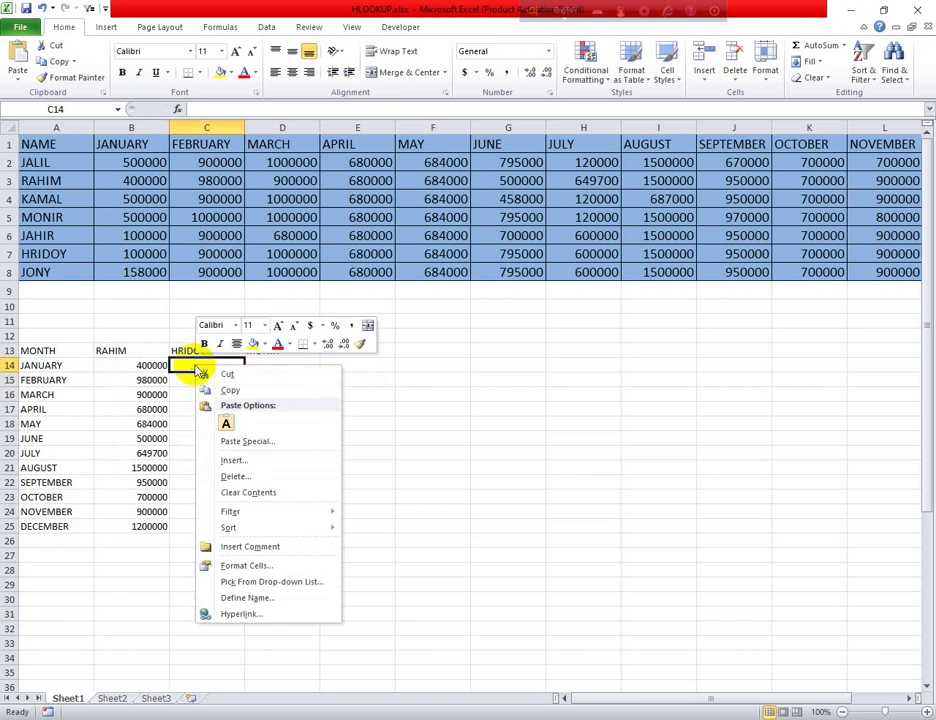
{"action": "left_click", "coordinate": [225, 424]}
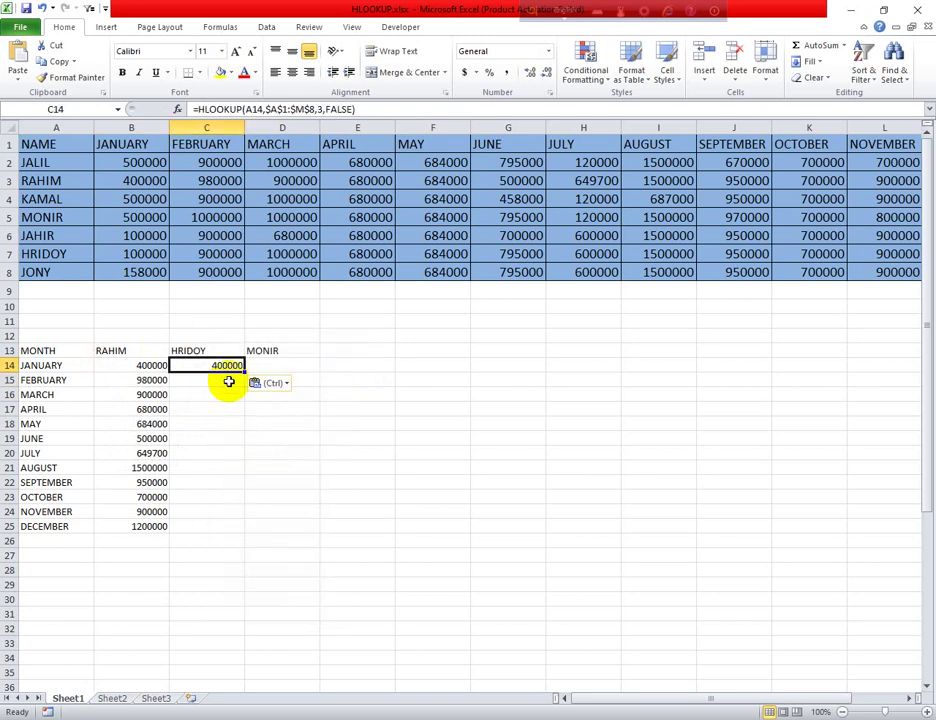
{"action": "double_click", "coordinate": [228, 365]}
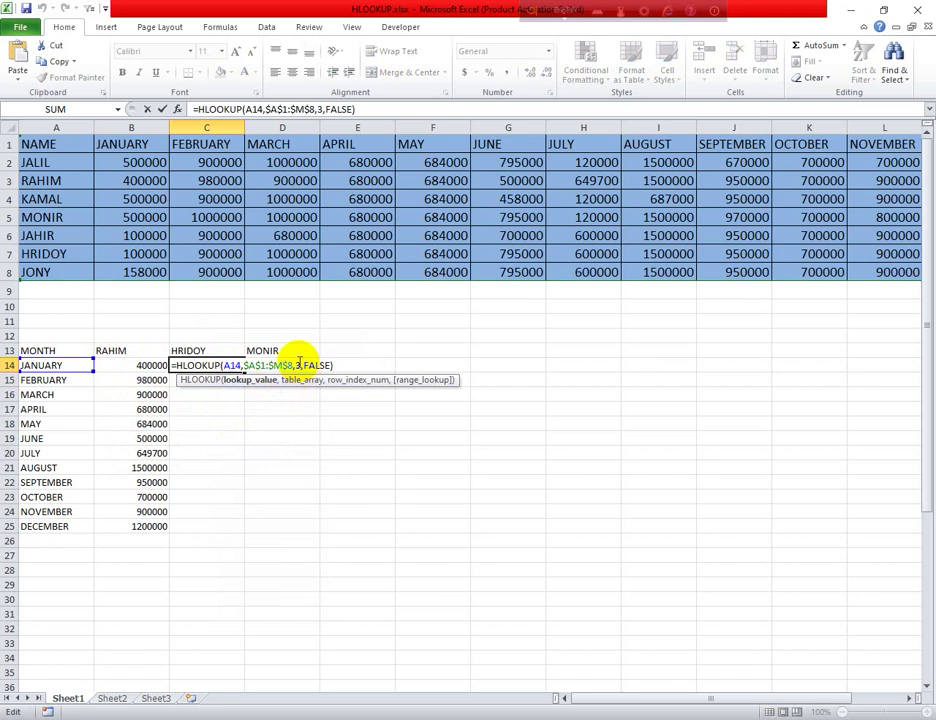
{"action": "left_click", "coordinate": [298, 365]}
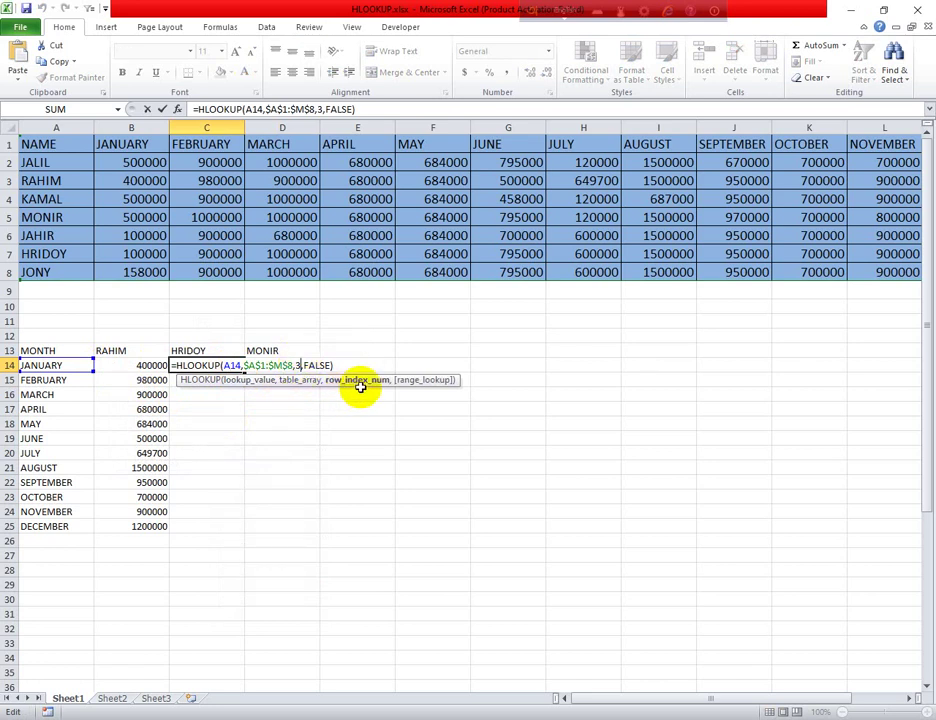
{"action": "key", "text": "BackSpace"}
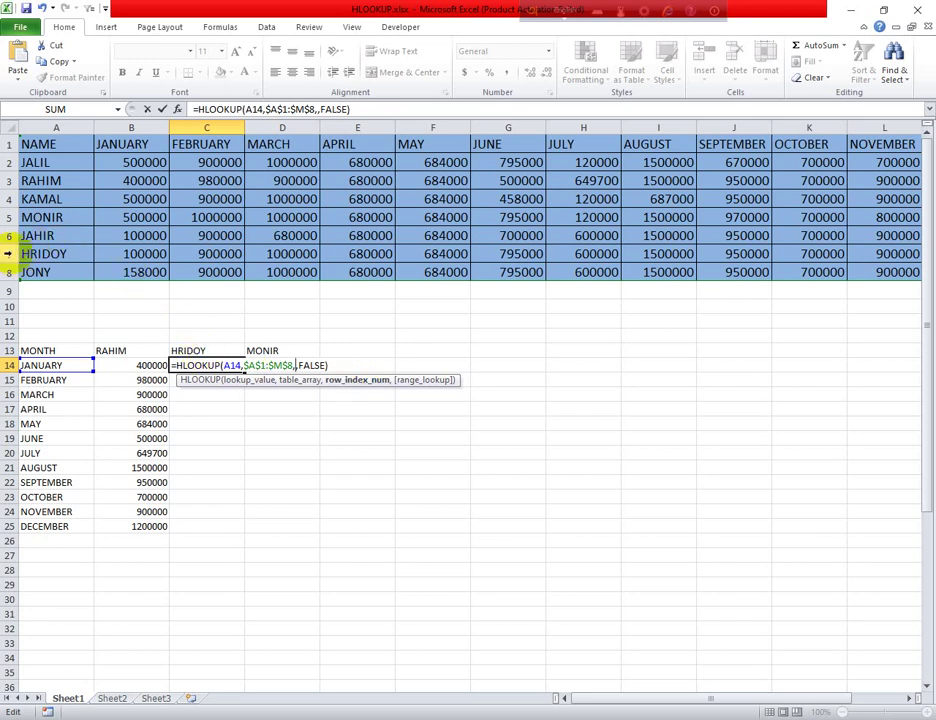
{"action": "type", "text": "7"}
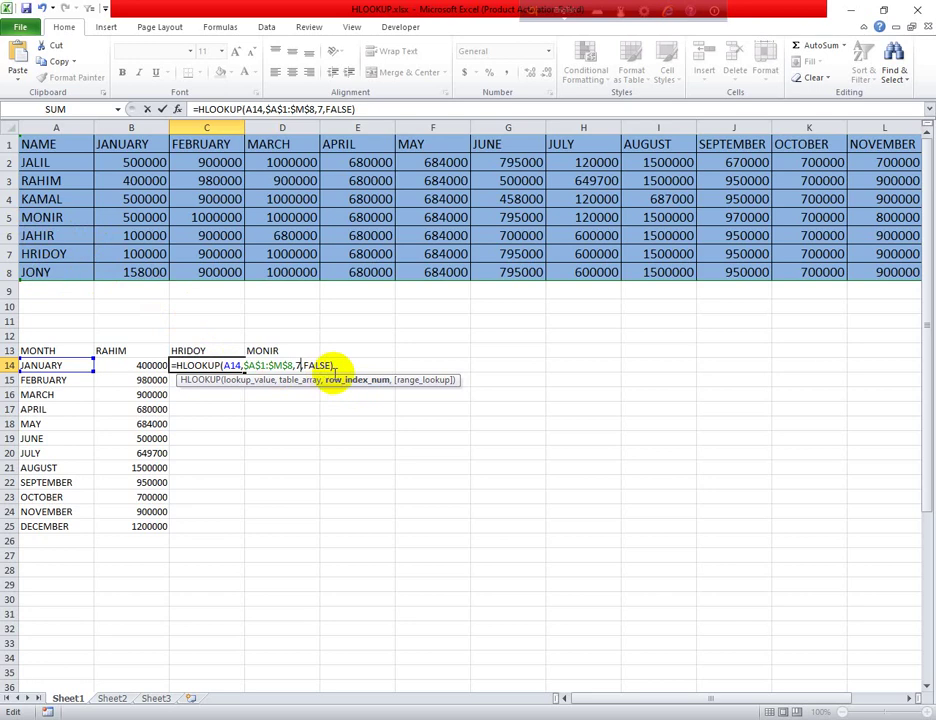
{"action": "left_click", "coordinate": [344, 365]}
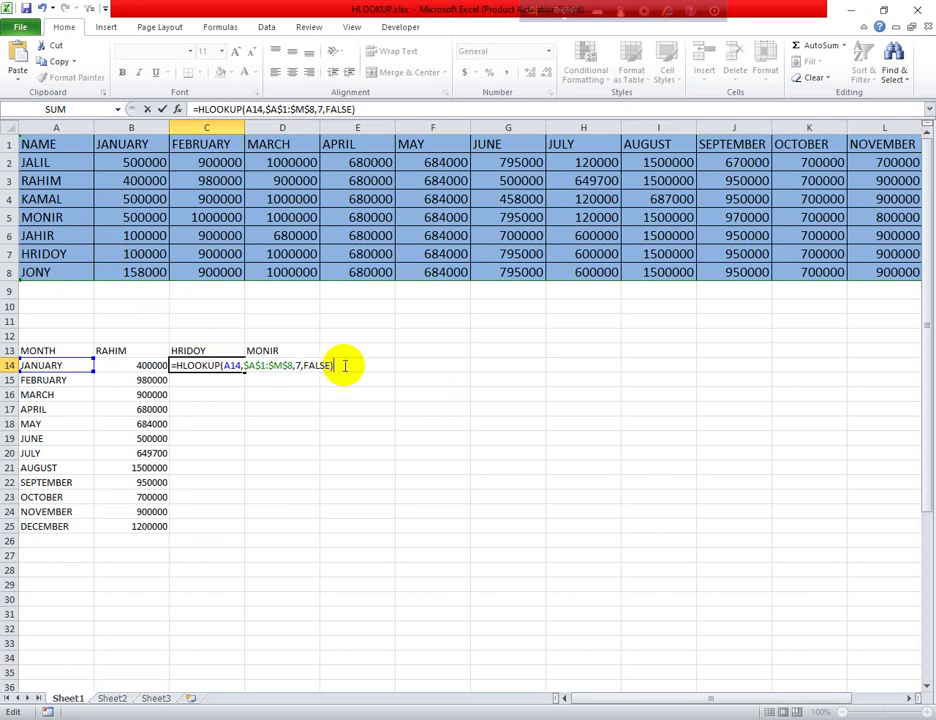
{"action": "key", "text": "Return"}
Fill the C14 formula down to C25, giving 100000 through 1100000
{"action": "left_click", "coordinate": [230, 365]}
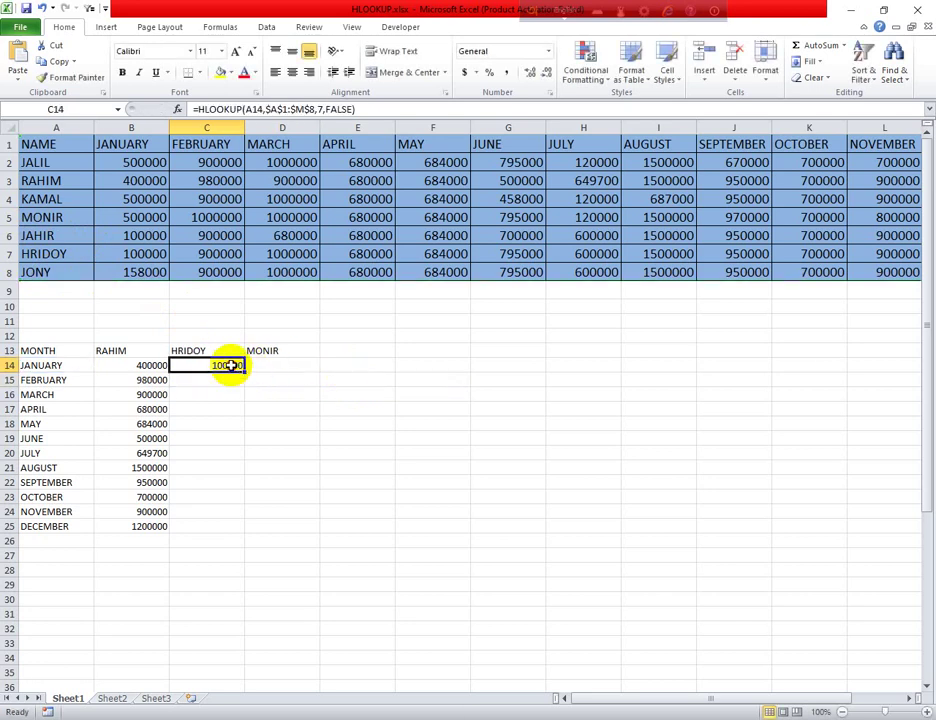
{"action": "double_click", "coordinate": [243, 372]}
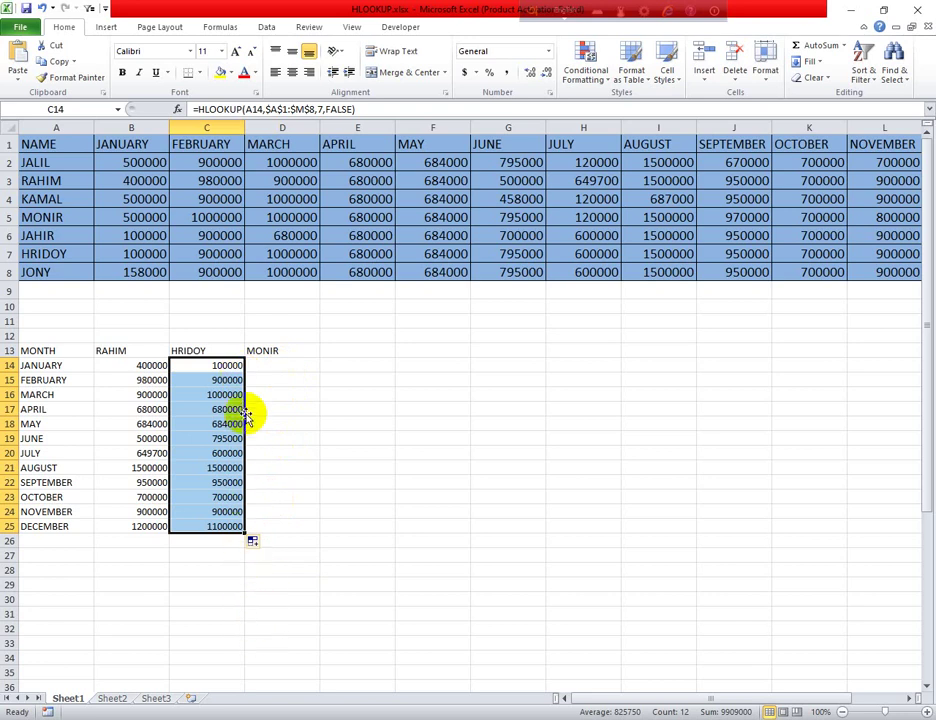
{"action": "left_click", "coordinate": [237, 366]}
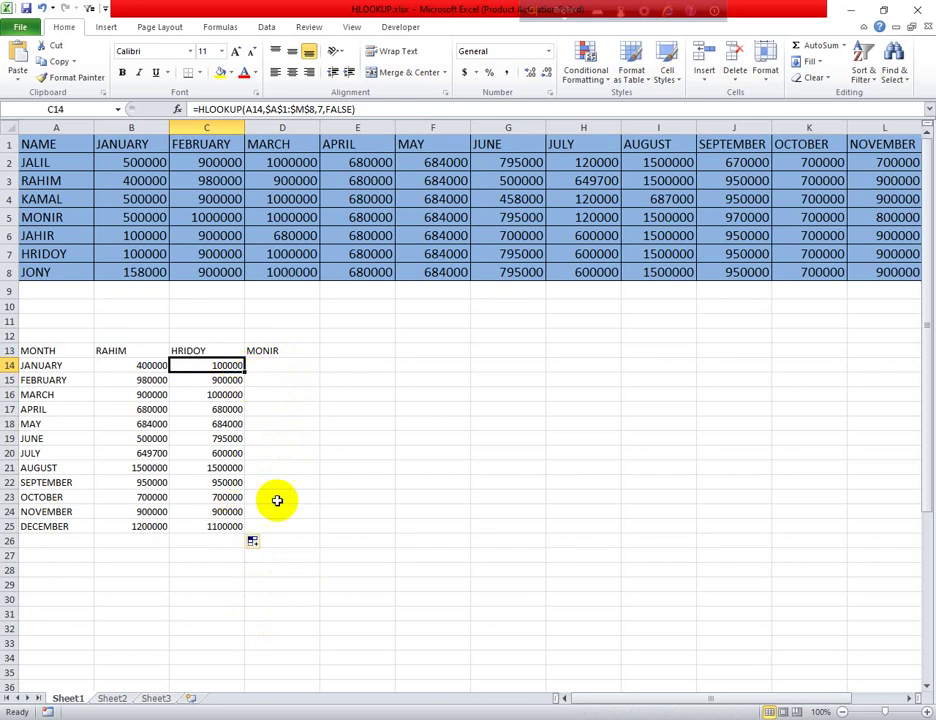
Paste the HLOOKUP formula into D14 and change its row index from 3 to 5
{"action": "left_click", "coordinate": [283, 368]}
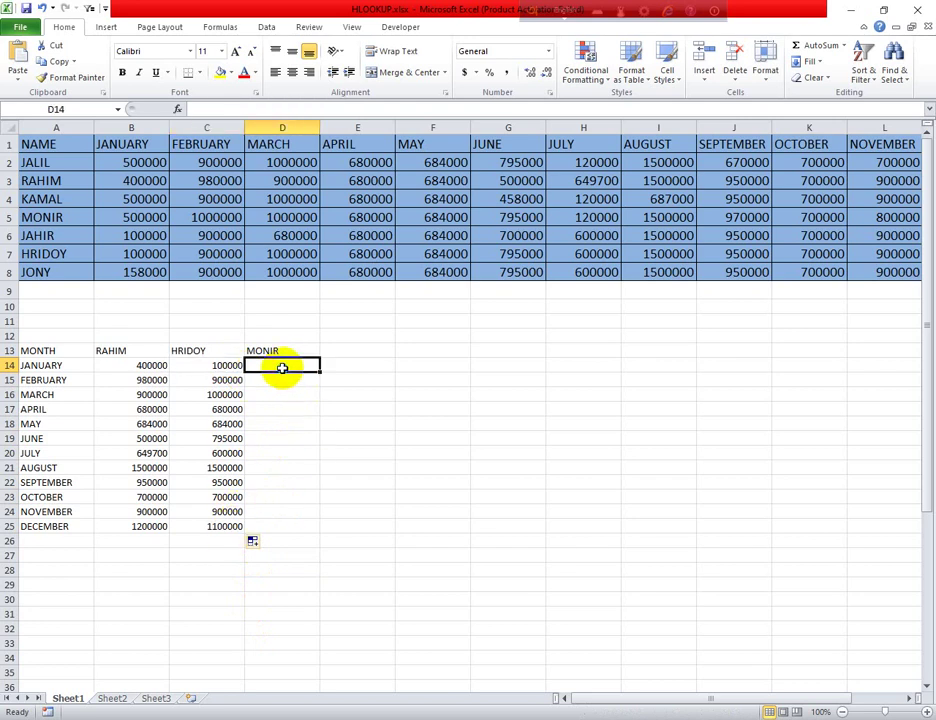
{"action": "right_click", "coordinate": [283, 368]}
{"action": "left_click", "coordinate": [284, 425]}
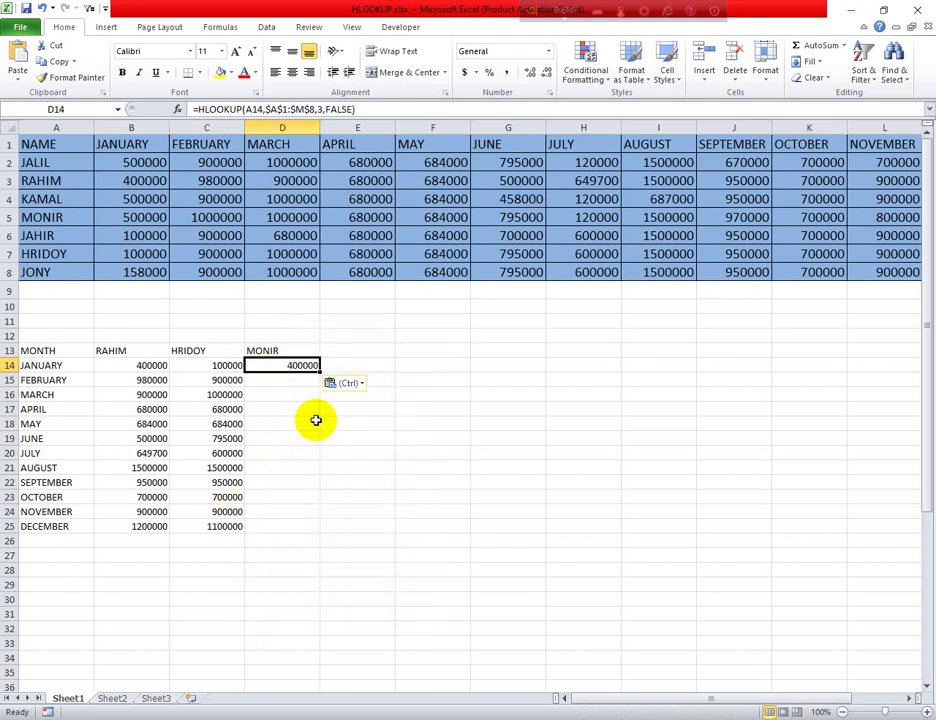
{"action": "double_click", "coordinate": [302, 365]}
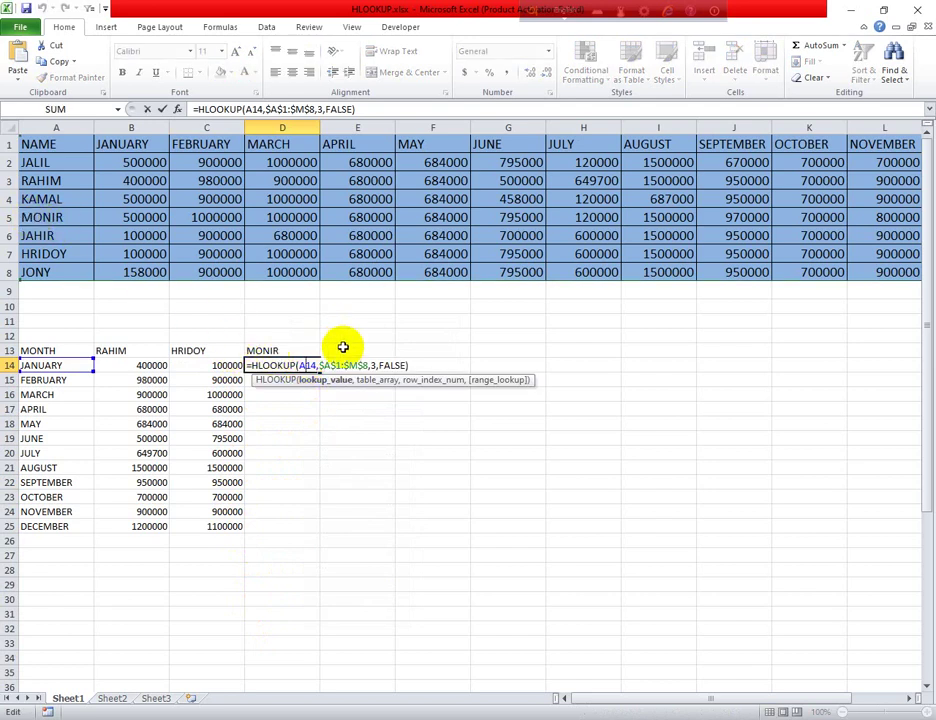
{"action": "left_click", "coordinate": [376, 365]}
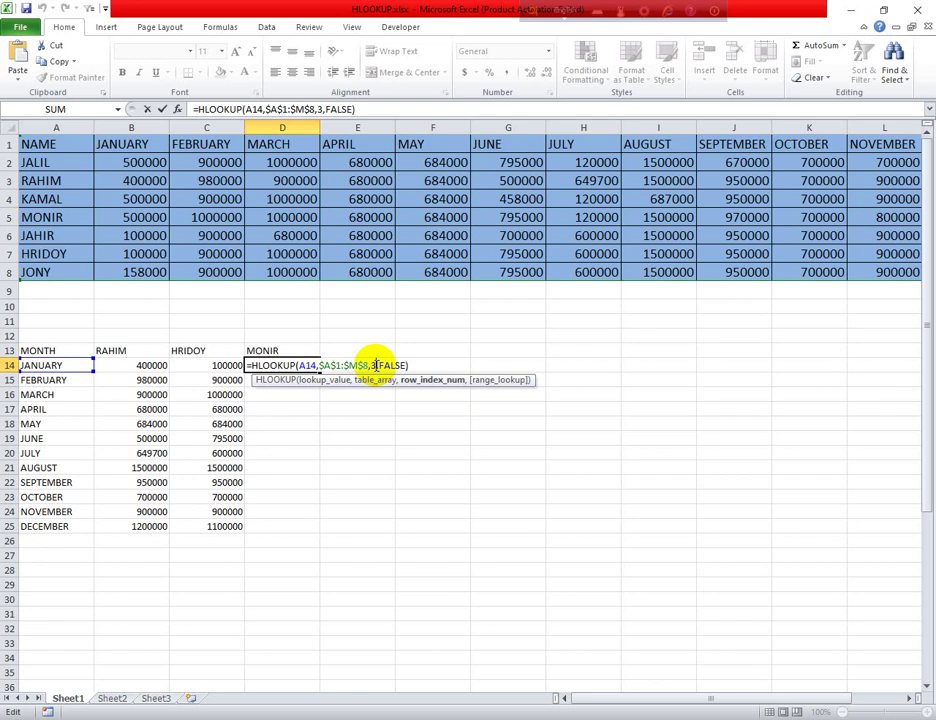
{"action": "key", "text": "BackSpace"}
{"action": "type", "text": "5"}
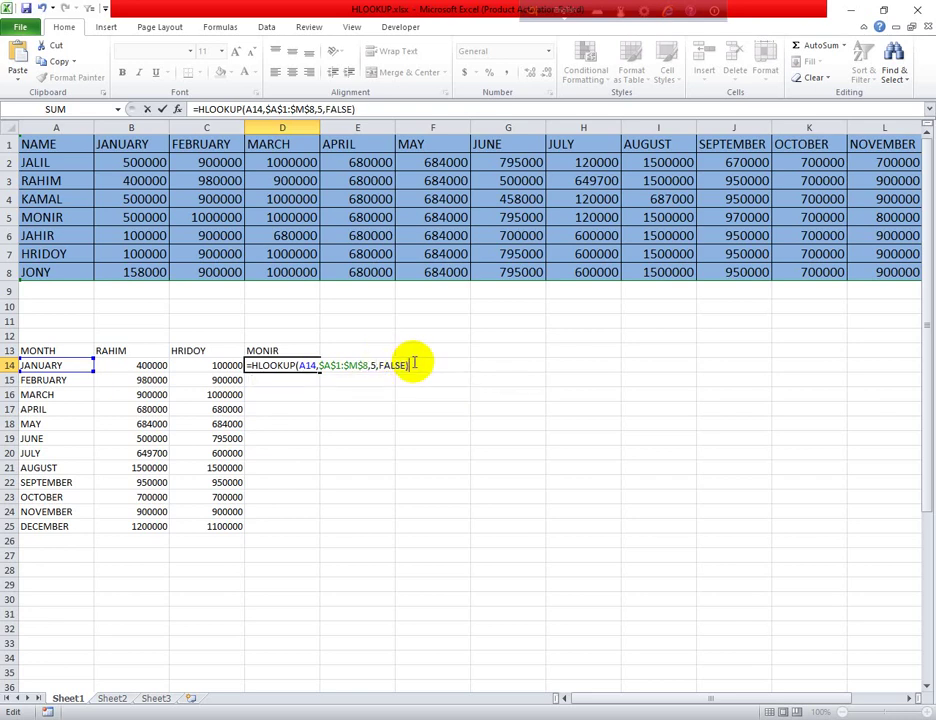
{"action": "key", "text": "Return"}
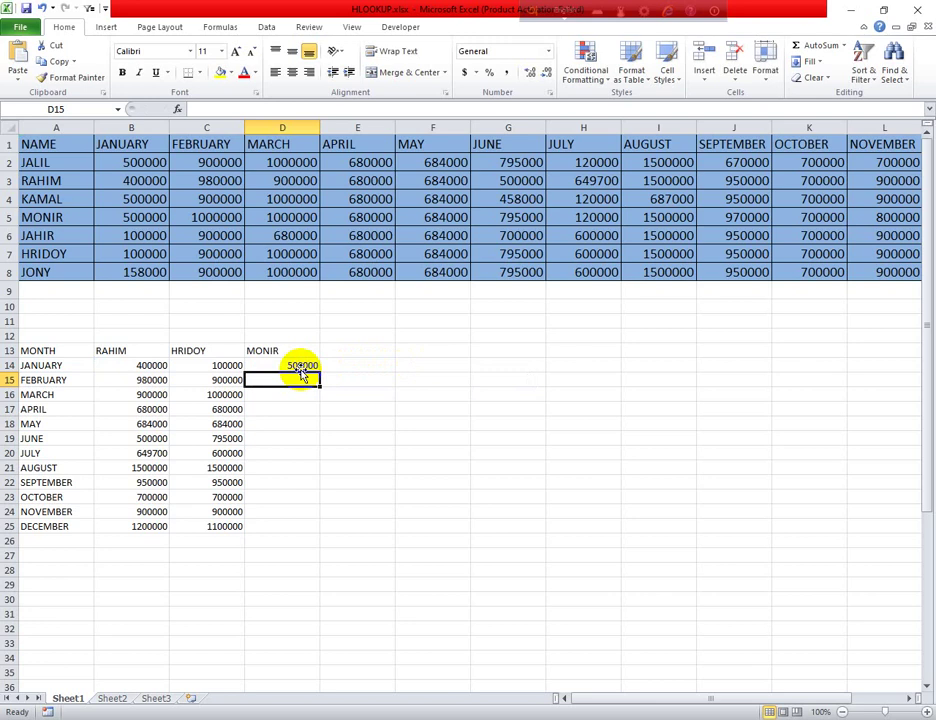
Fill the D14 formula down through D25, giving 500000 through 1100000
{"action": "left_click", "coordinate": [302, 366]}
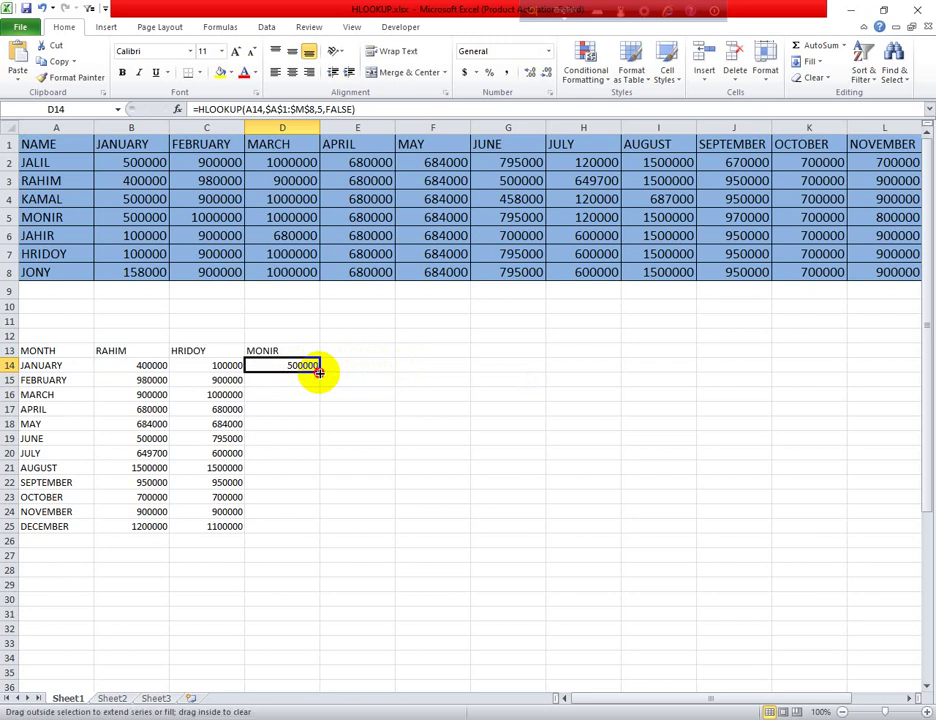
{"action": "double_click", "coordinate": [319, 371]}
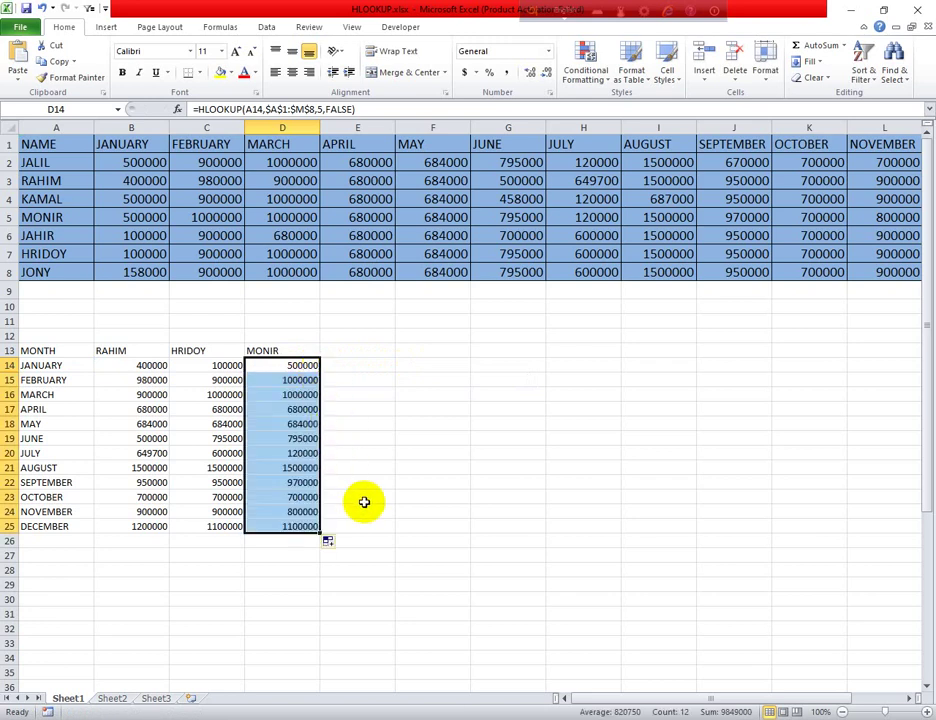
{"action": "left_click", "coordinate": [55, 351]}
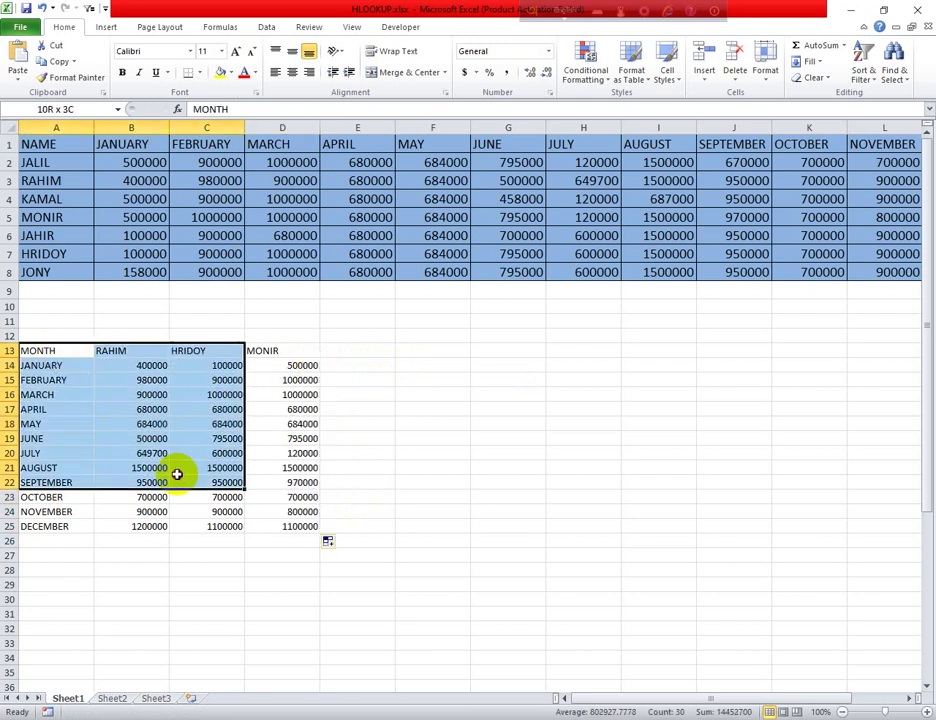
Set the column width of A–D, holding the A13:D25 table, to 18
{"action": "left_click_drag", "start_coordinate": [55, 351], "coordinate": [251, 528]}
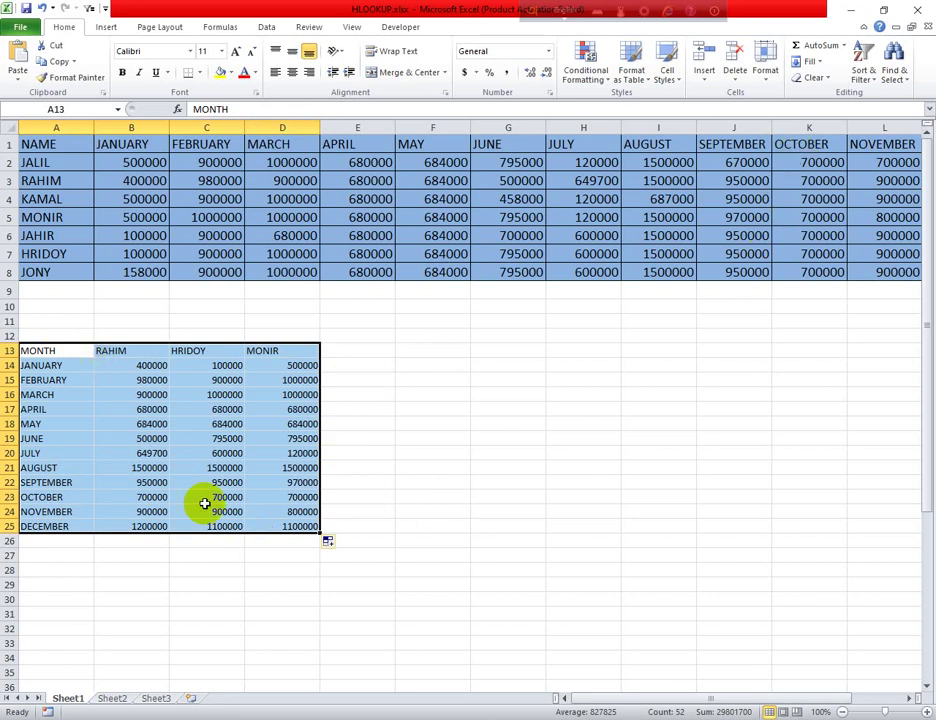
{"action": "left_click", "coordinate": [766, 75]}
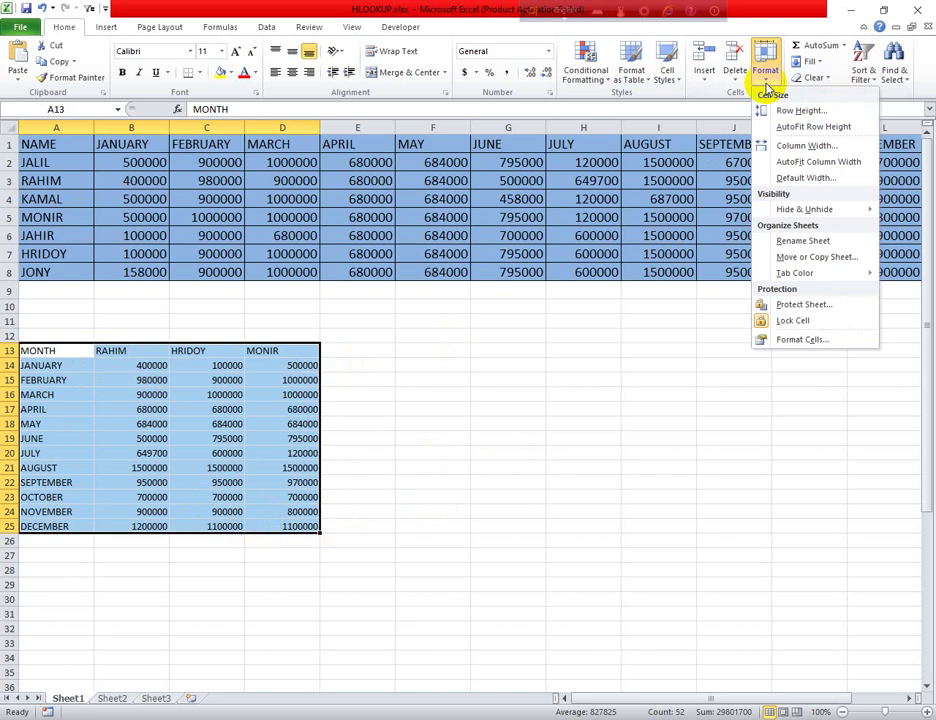
{"action": "left_click", "coordinate": [792, 147]}
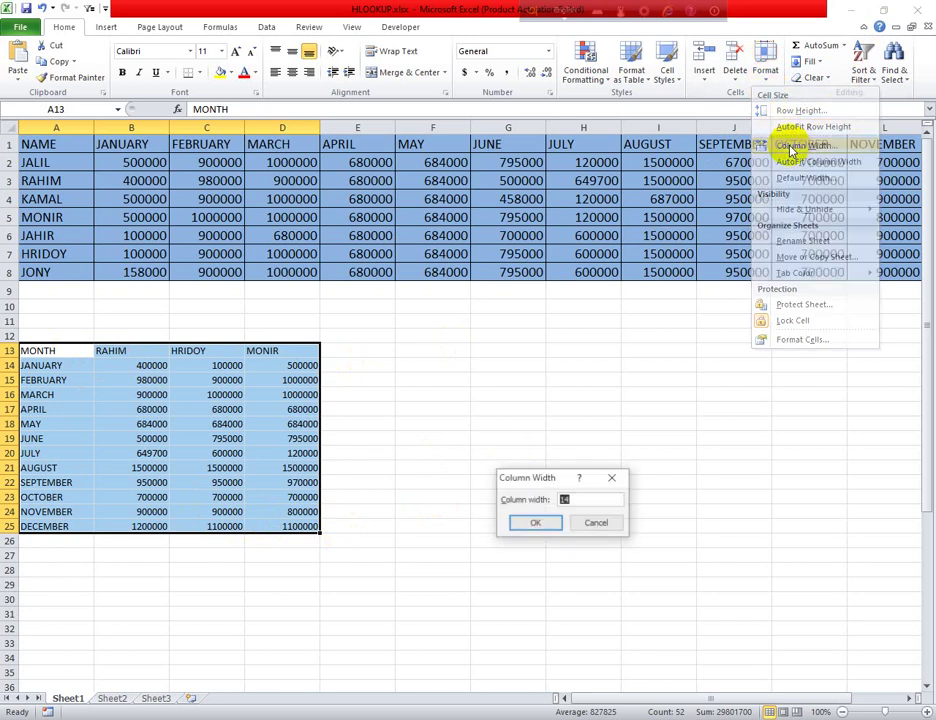
{"action": "type", "text": "1"}
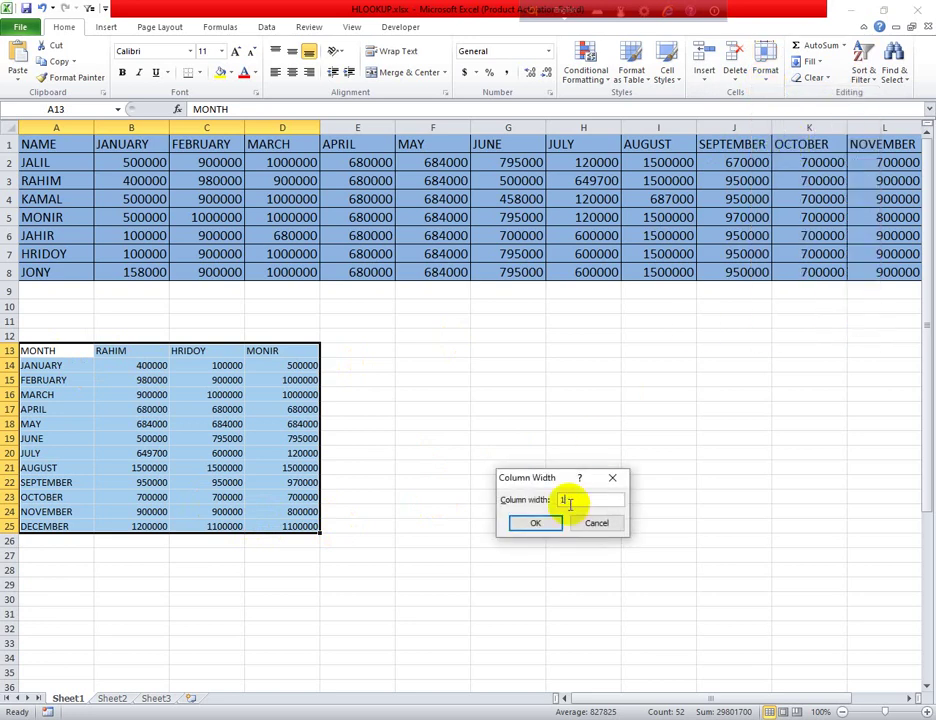
{"action": "type", "text": "8"}
{"action": "left_click", "coordinate": [540, 526]}
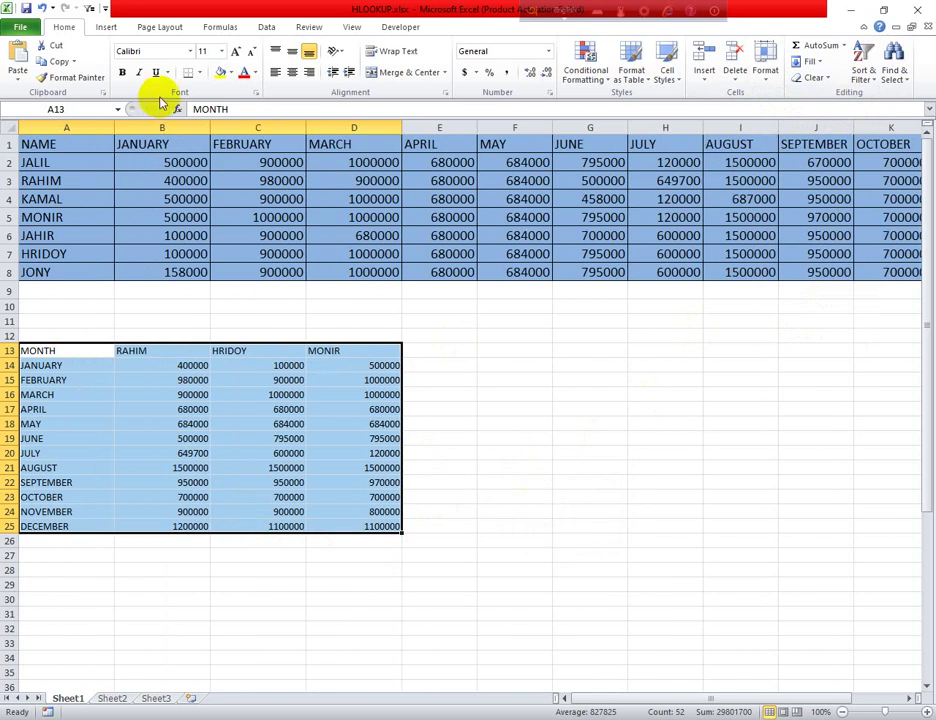
Give A13:D25 14pt font, All Borders and a light orange fill
{"action": "left_click", "coordinate": [222, 52]}
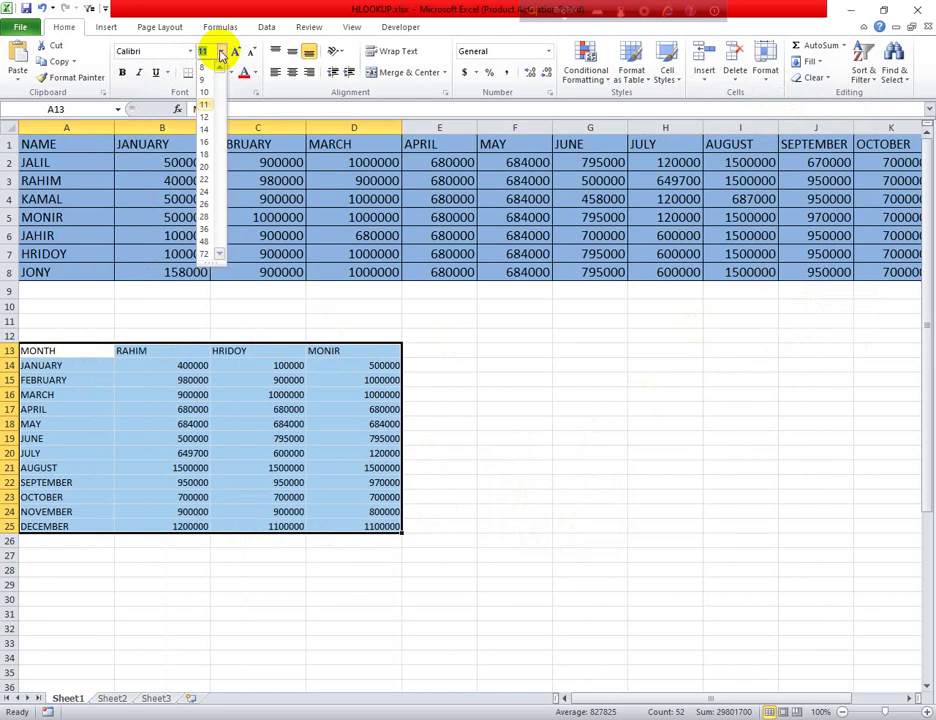
{"action": "left_click", "coordinate": [205, 128]}
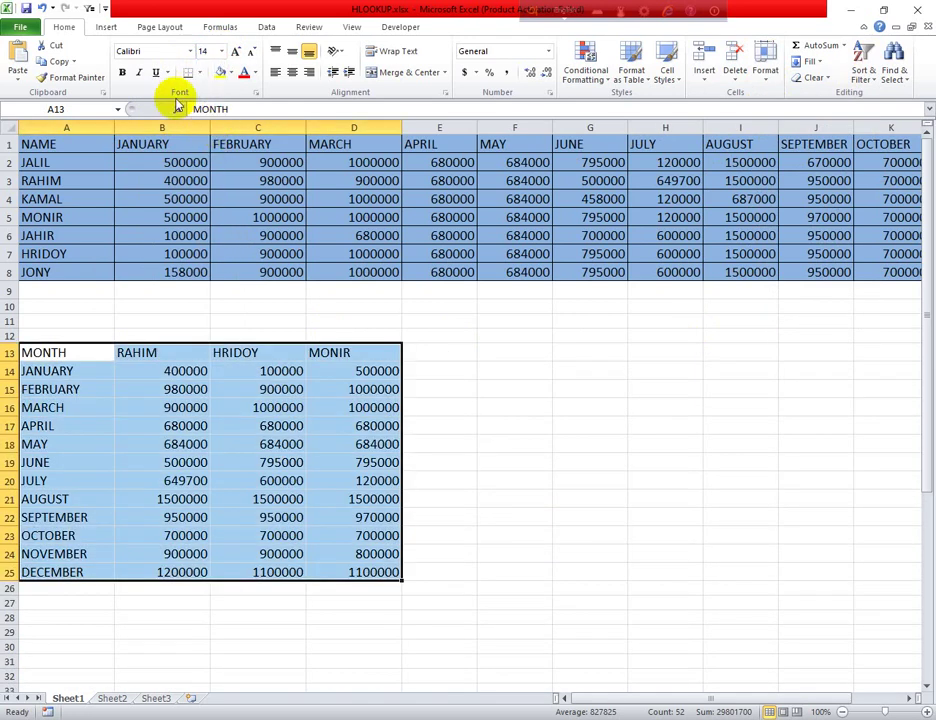
{"action": "left_click", "coordinate": [203, 73]}
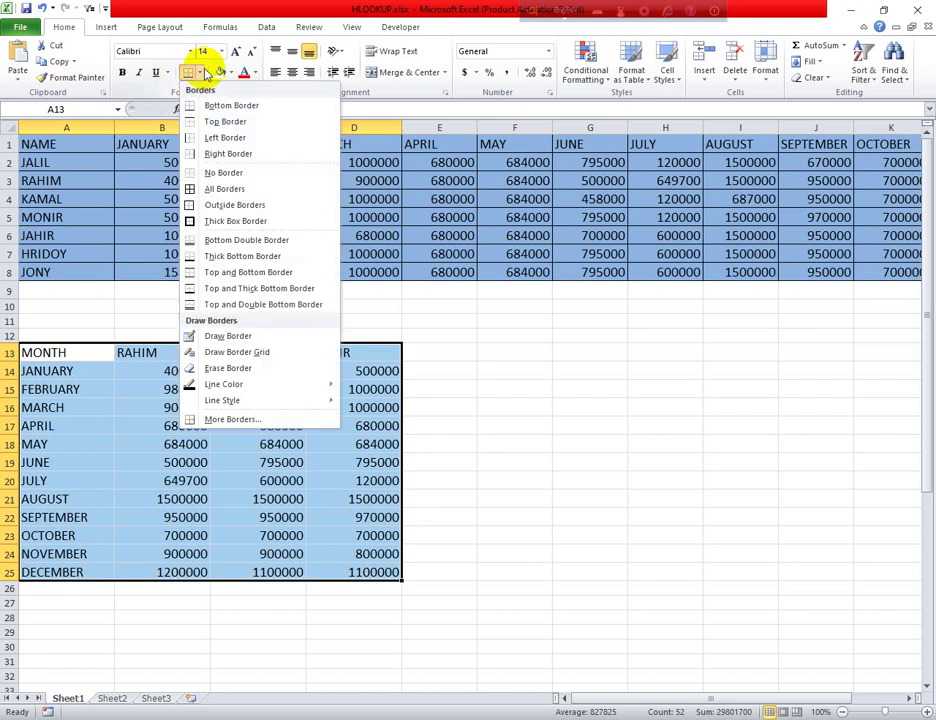
{"action": "left_click", "coordinate": [216, 190]}
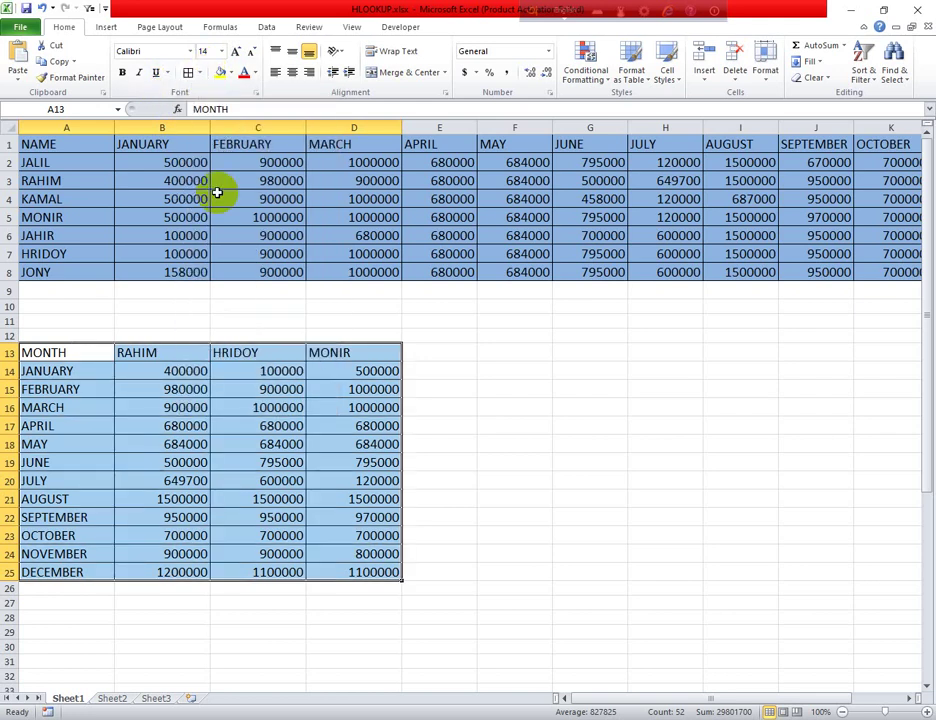
{"action": "left_click", "coordinate": [231, 75]}
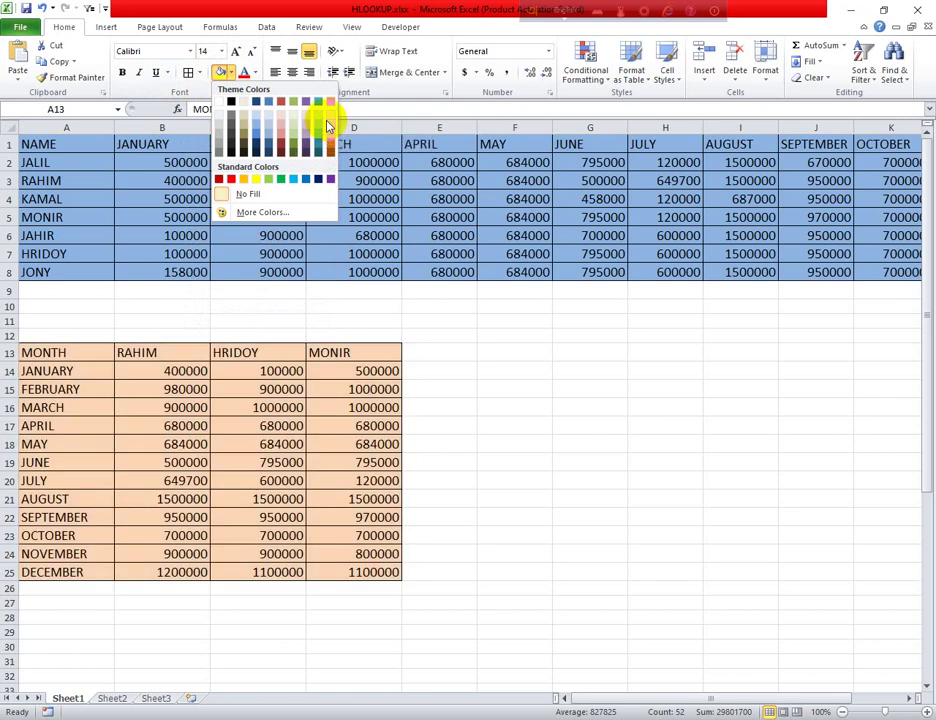
{"action": "left_click", "coordinate": [328, 121]}
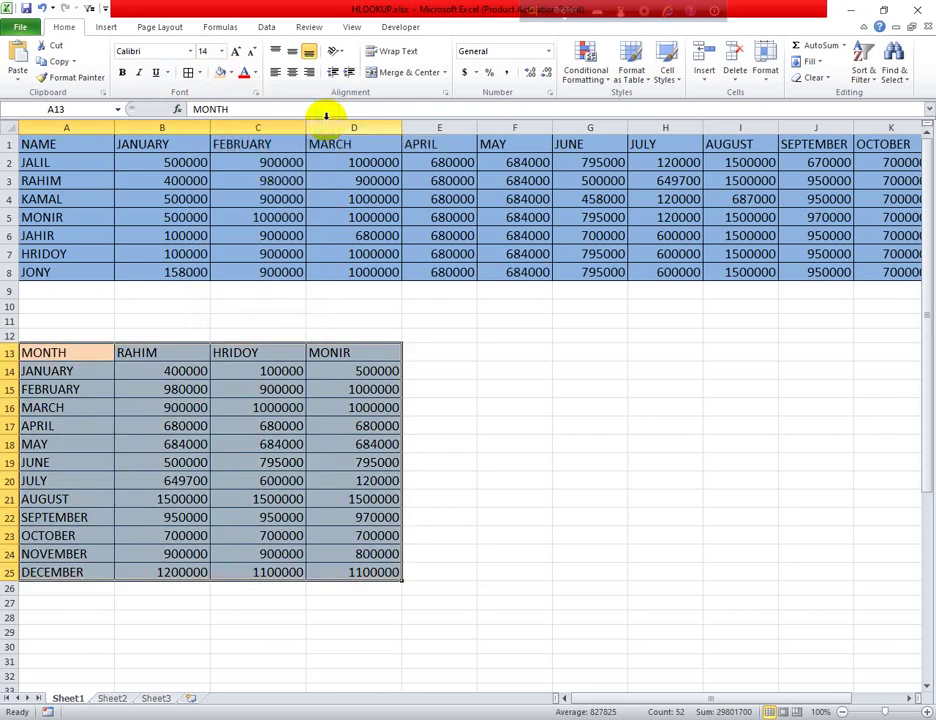
{"action": "left_click", "coordinate": [455, 385]}
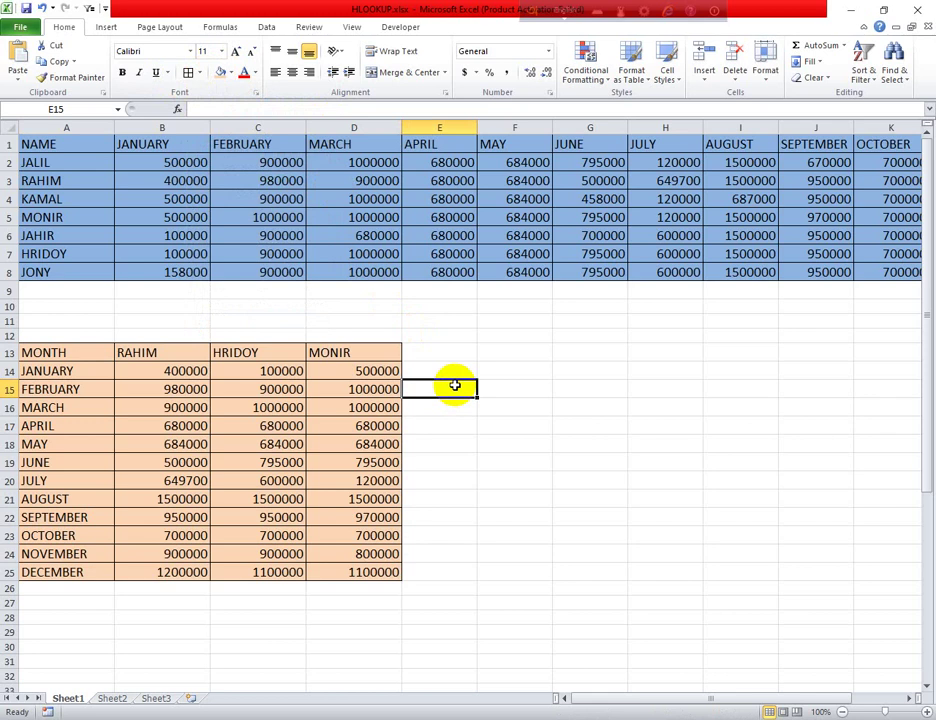
{"action": "left_click", "coordinate": [487, 409]}
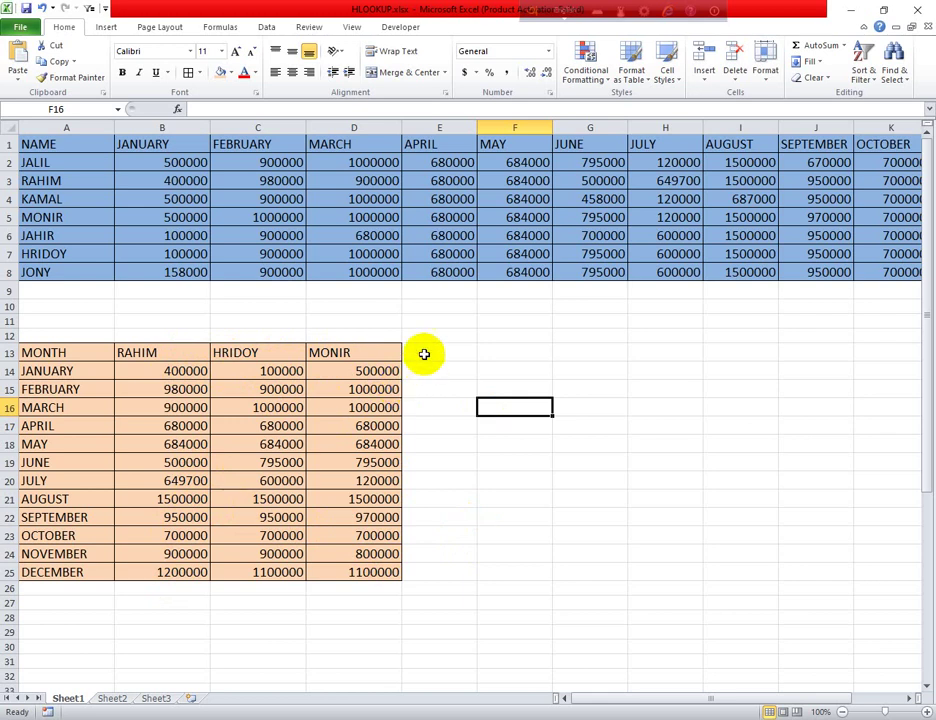
{"action": "left_click", "coordinate": [424, 352]}
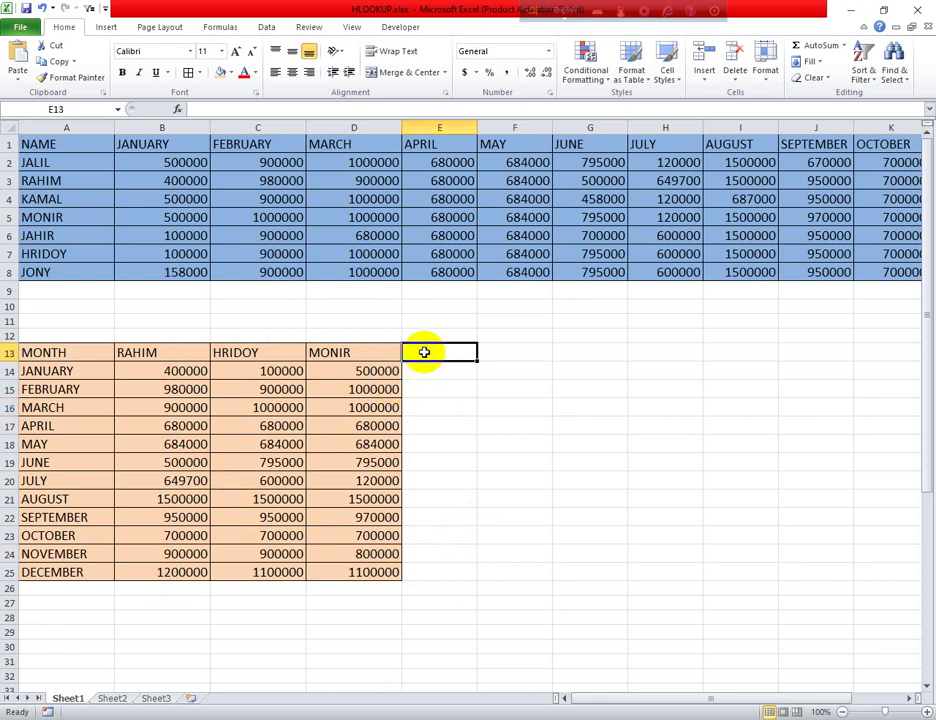
{"action": "key", "text": "Down"}
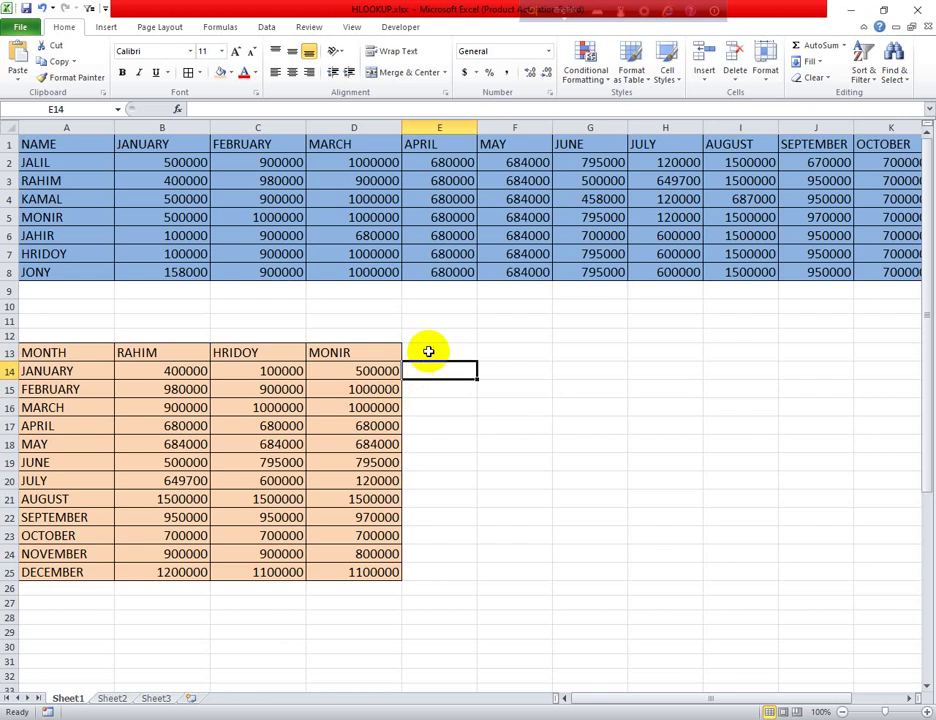
{"action": "left_click", "coordinate": [428, 352]}
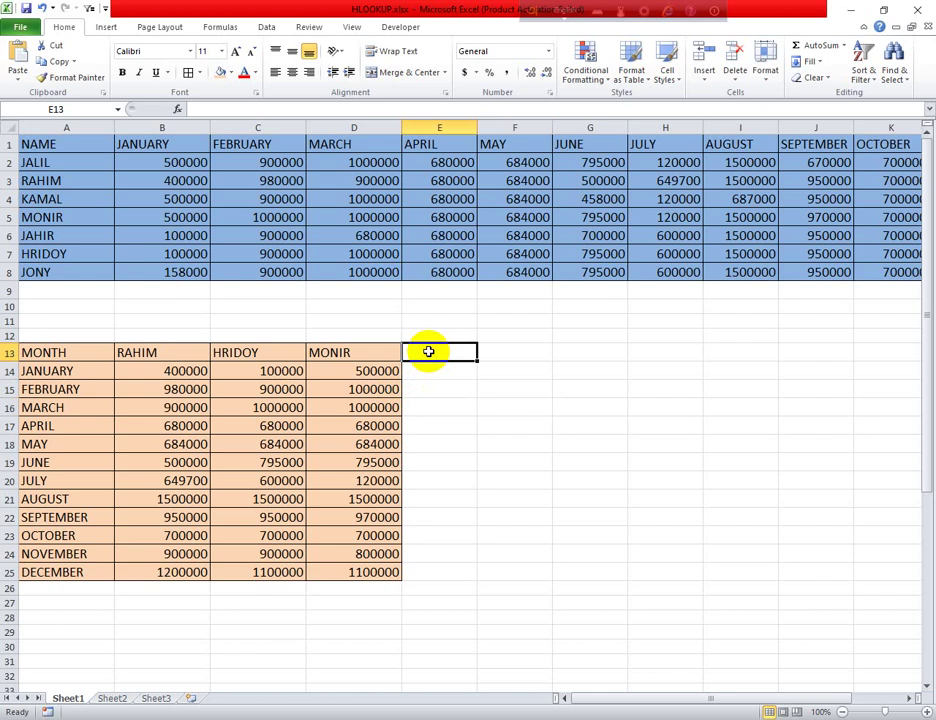
{"action": "key", "text": "Down"}
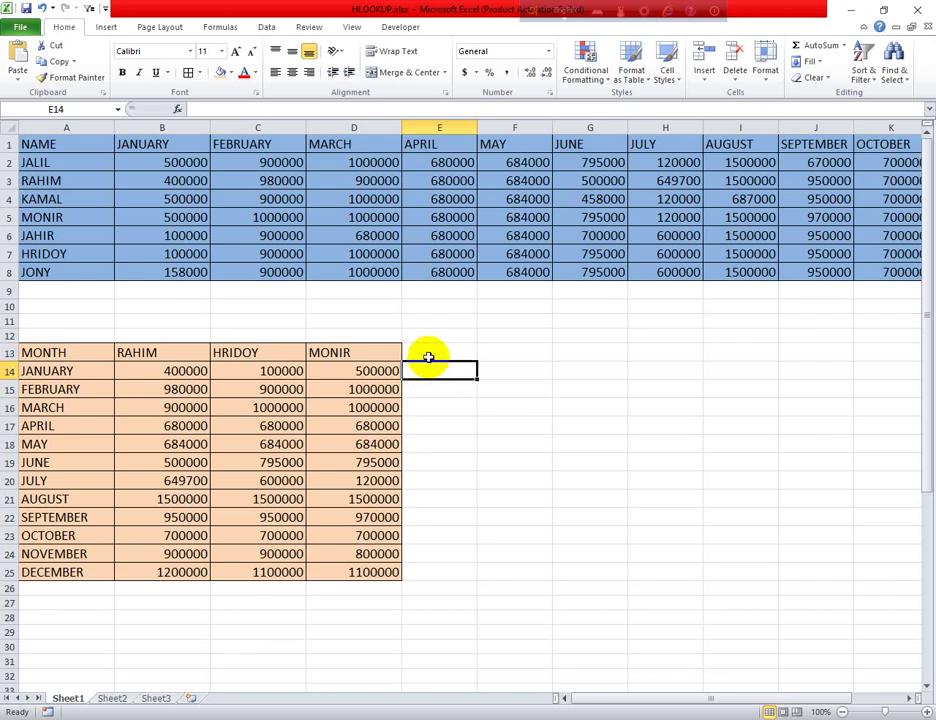
{"action": "left_click", "coordinate": [428, 354]}
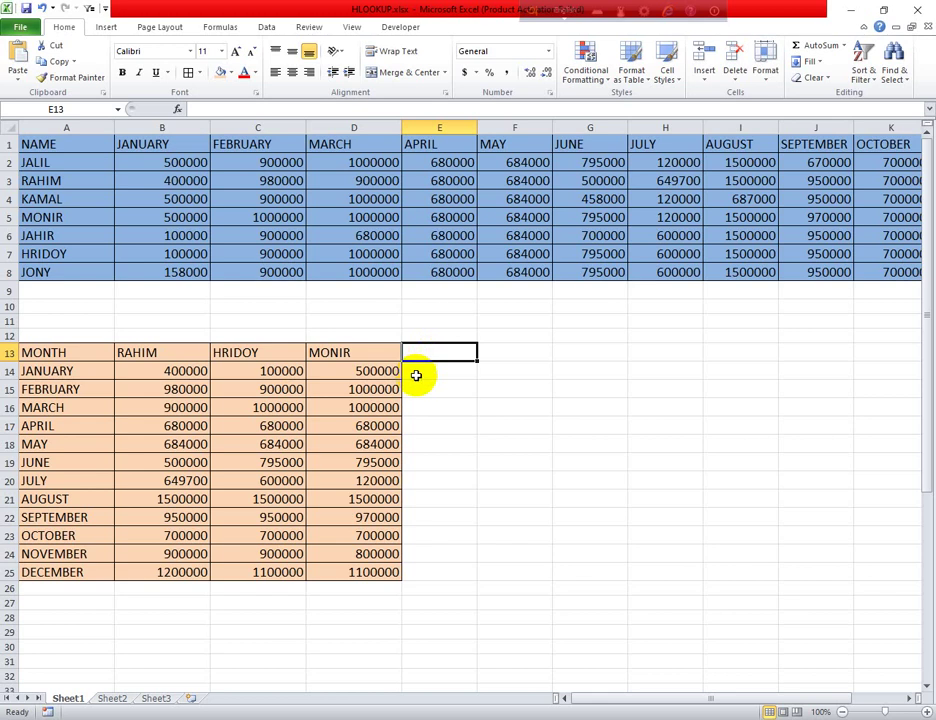
{"action": "left_click", "coordinate": [418, 376]}
{"action": "left_click", "coordinate": [424, 354]}
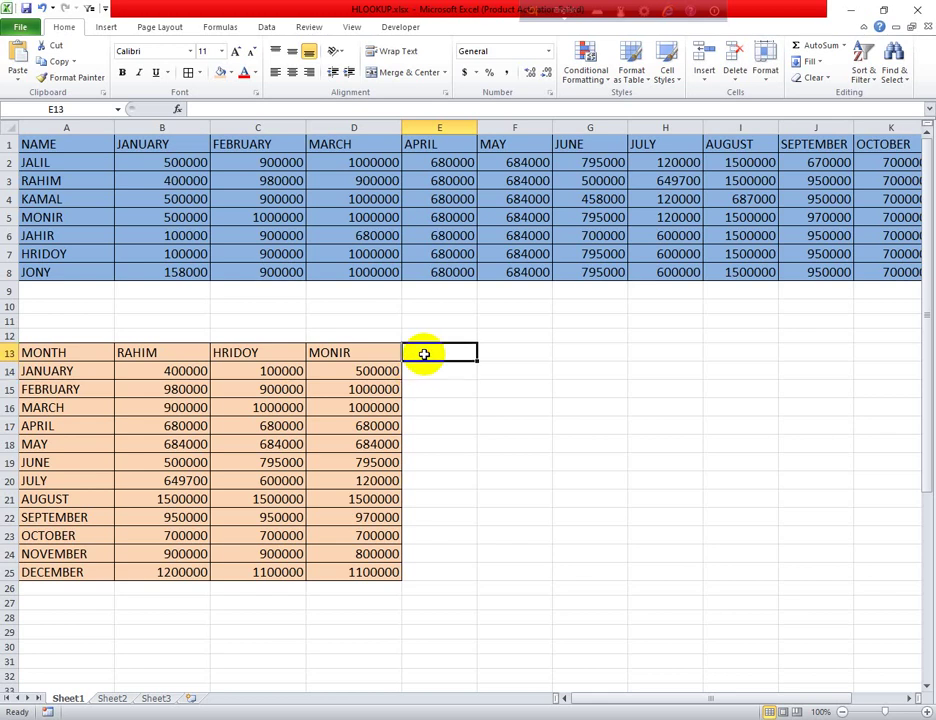